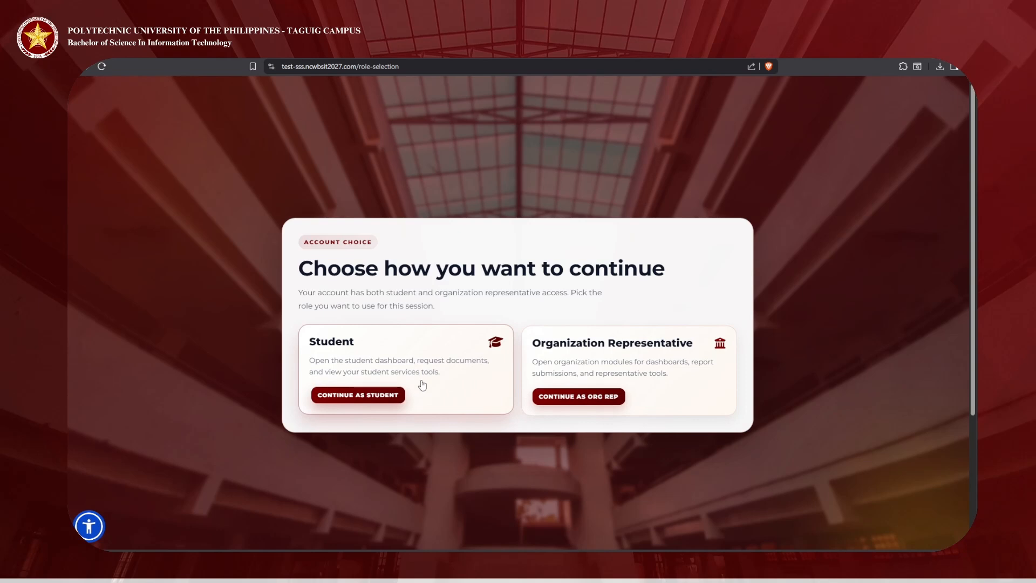
Step: Continue as Student to reach the dashboard, then open the CS profile menu
{"action": "left_click", "coordinate": [380, 396]}
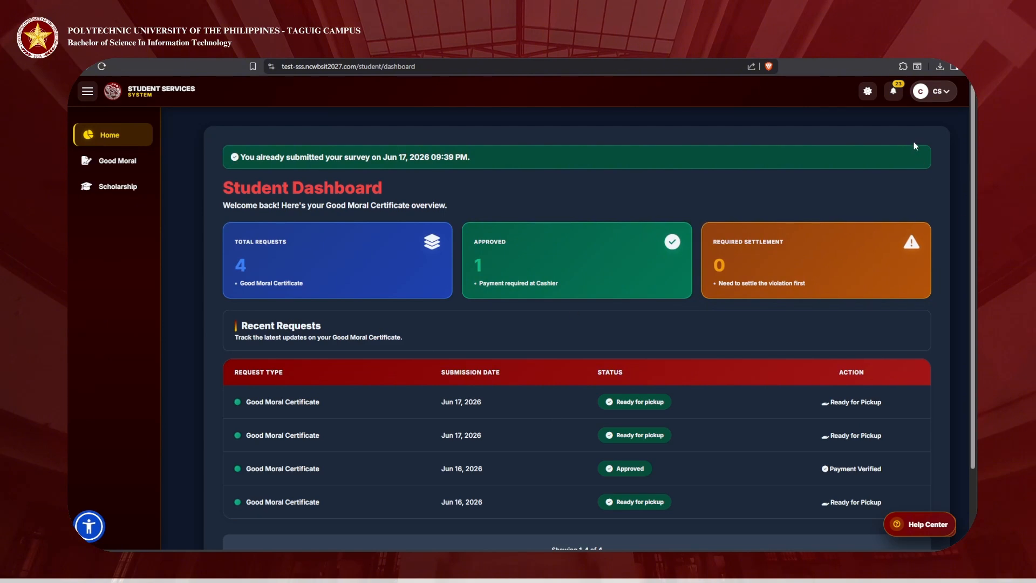
{"action": "left_click", "coordinate": [931, 101]}
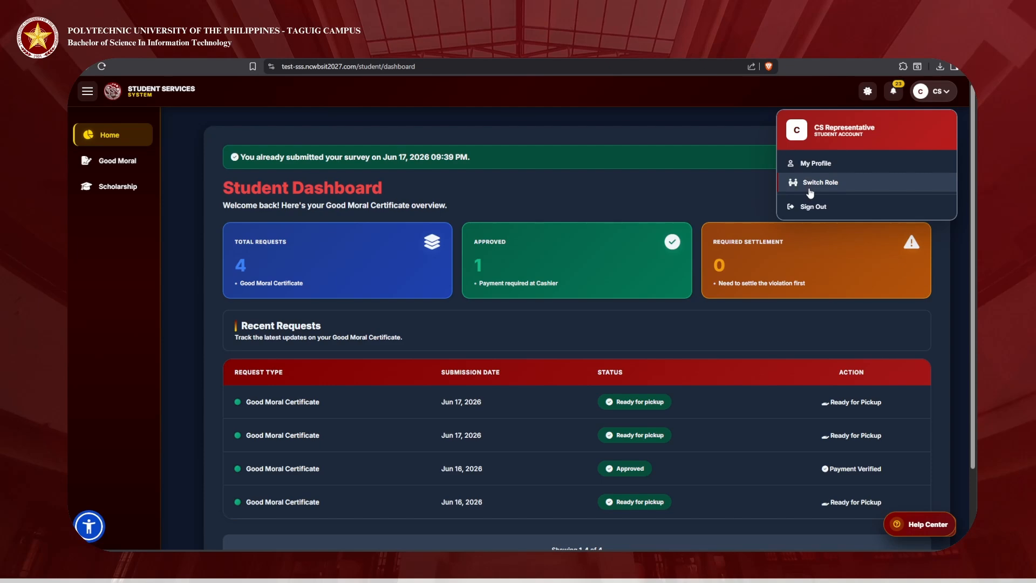
Step: Switch the session role to Organization Representative
{"action": "left_click", "coordinate": [810, 192]}
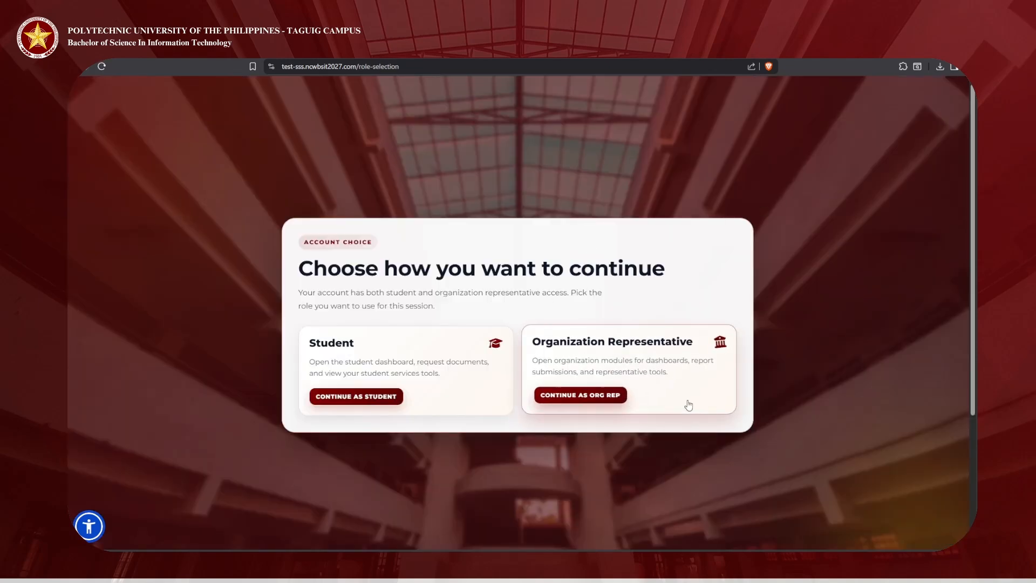
{"action": "left_click", "coordinate": [610, 403]}
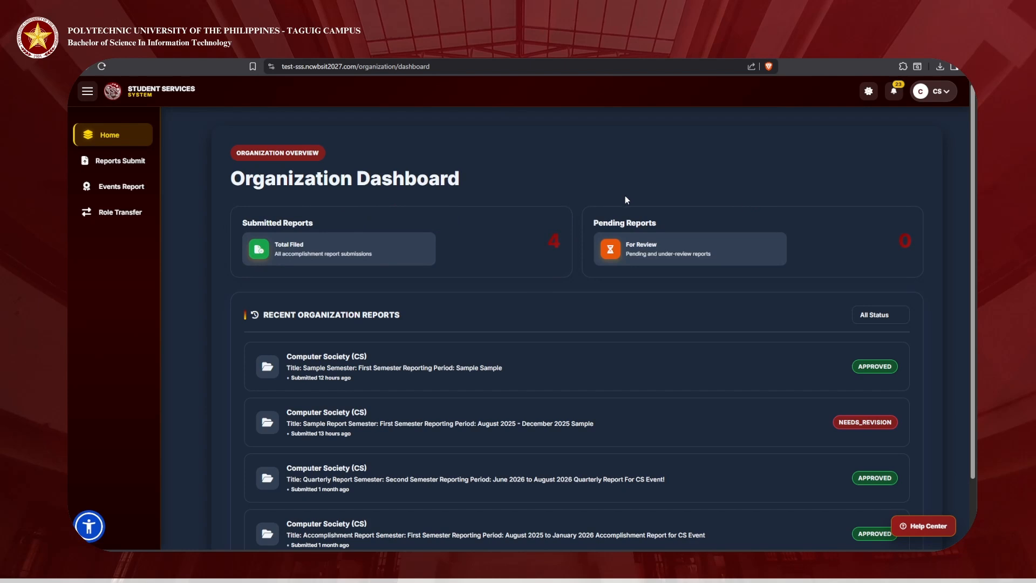
{"action": "scroll", "coordinate": [666, 291], "scroll_direction": "down", "scroll_amount": 2}
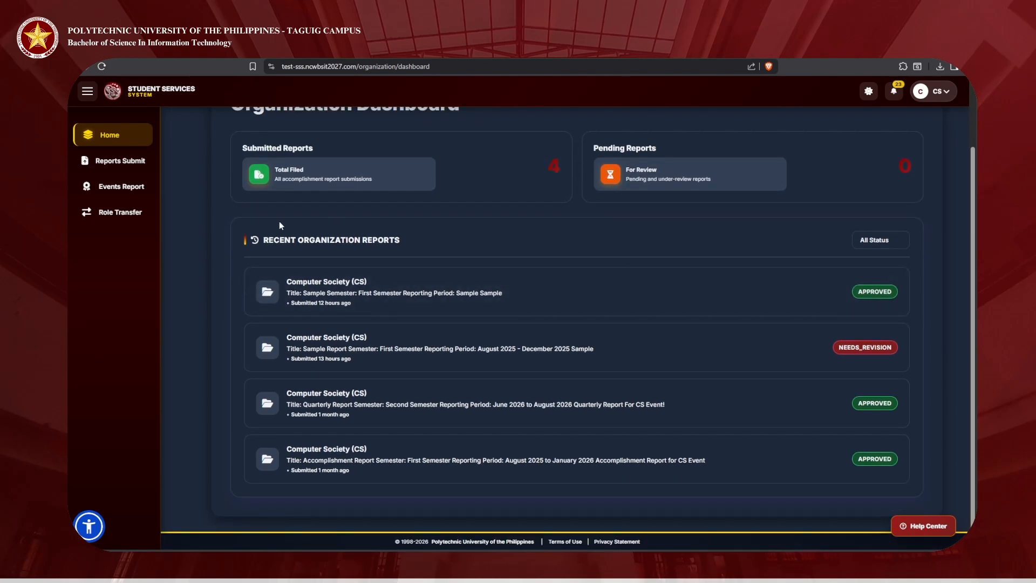
{"action": "left_click_drag", "start_coordinate": [254, 240], "coordinate": [441, 257]}
{"action": "left_click", "coordinate": [451, 238]}
{"action": "scroll", "coordinate": [527, 224], "scroll_direction": "up", "scroll_amount": 2}
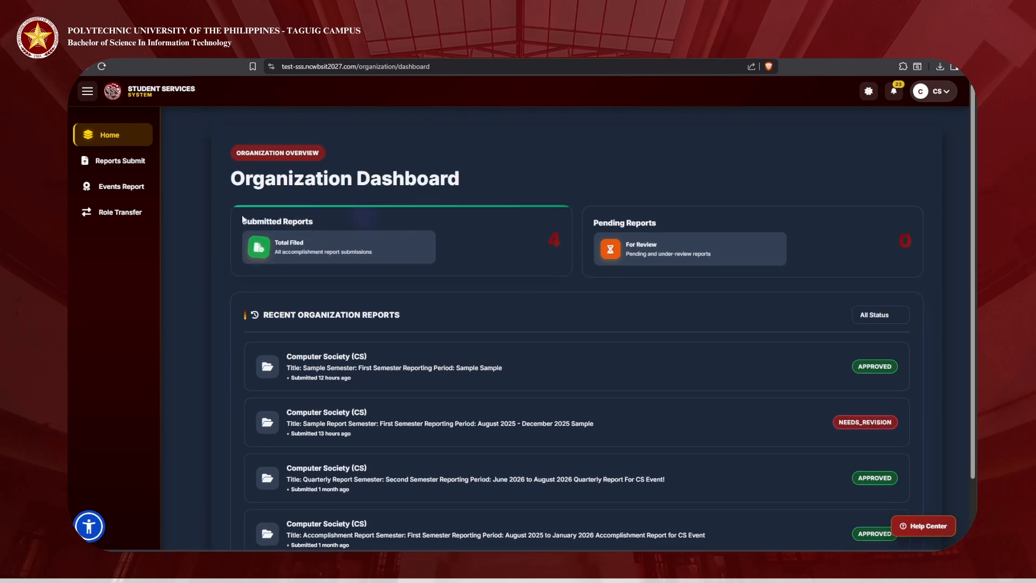
{"action": "left_click", "coordinate": [874, 315]}
{"action": "left_click", "coordinate": [876, 325]}
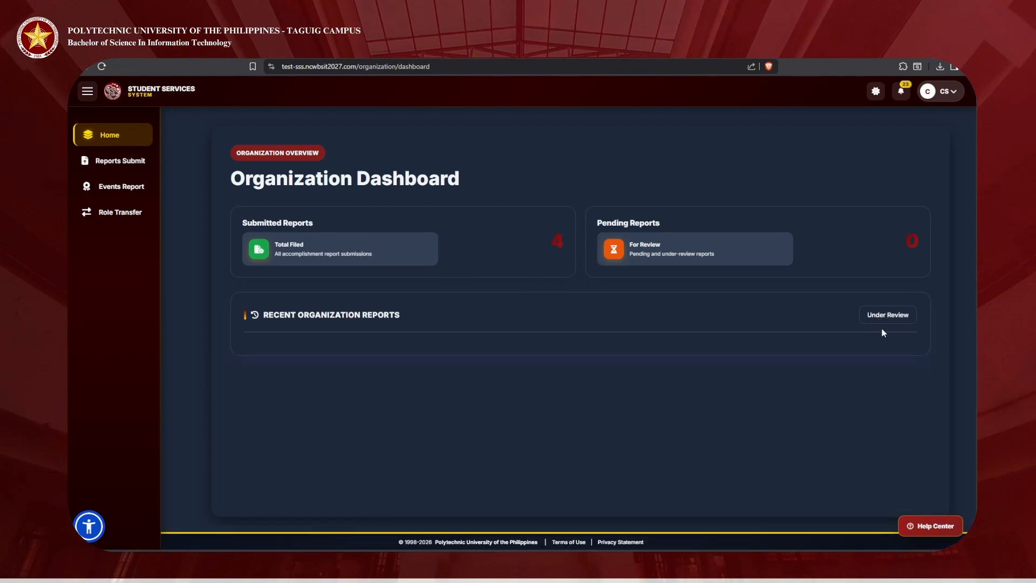
{"action": "left_click", "coordinate": [881, 327]}
{"action": "left_click", "coordinate": [885, 355]}
{"action": "left_click", "coordinate": [892, 372]}
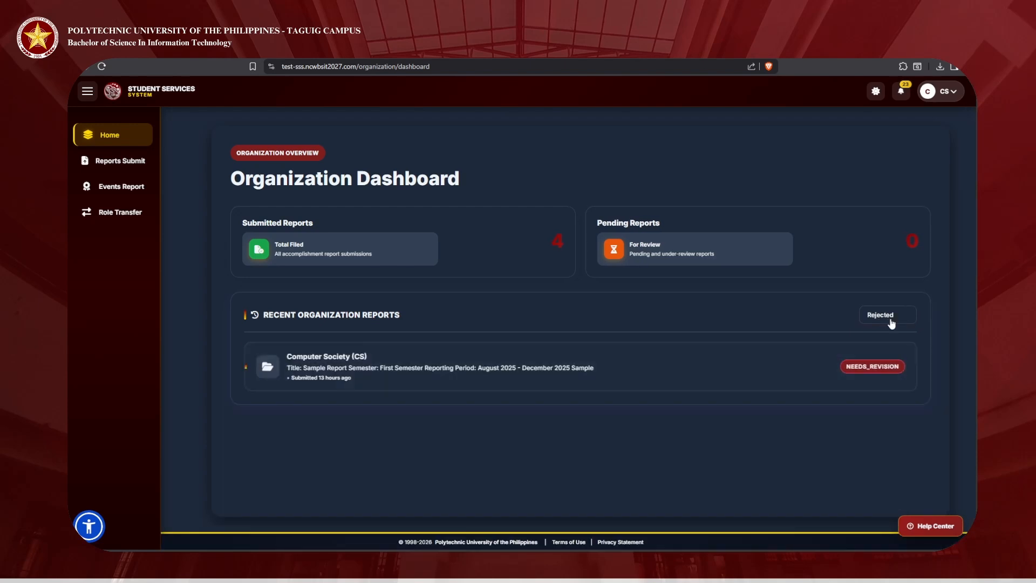
{"action": "left_click", "coordinate": [892, 340]}
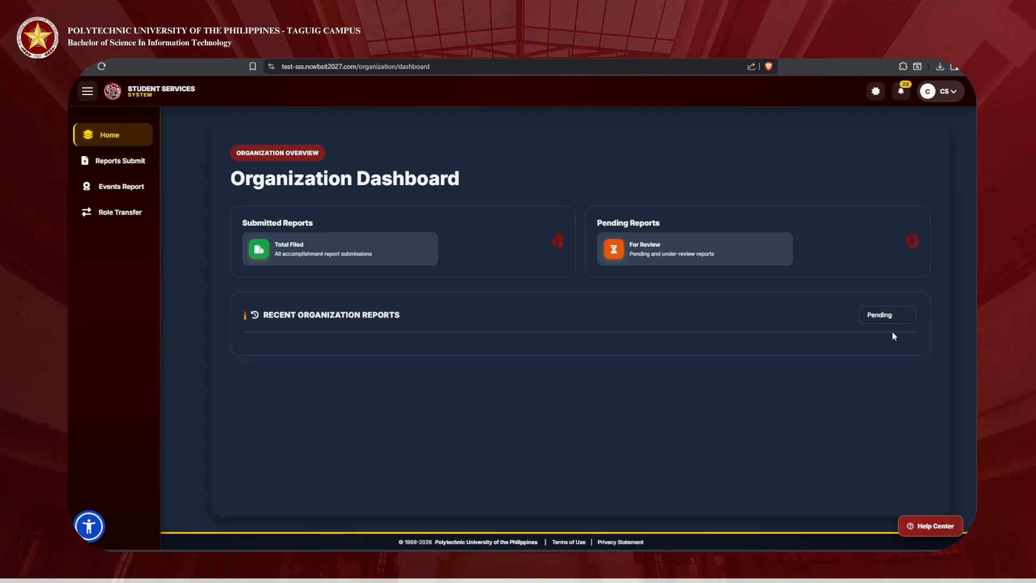
{"action": "left_click", "coordinate": [891, 333]}
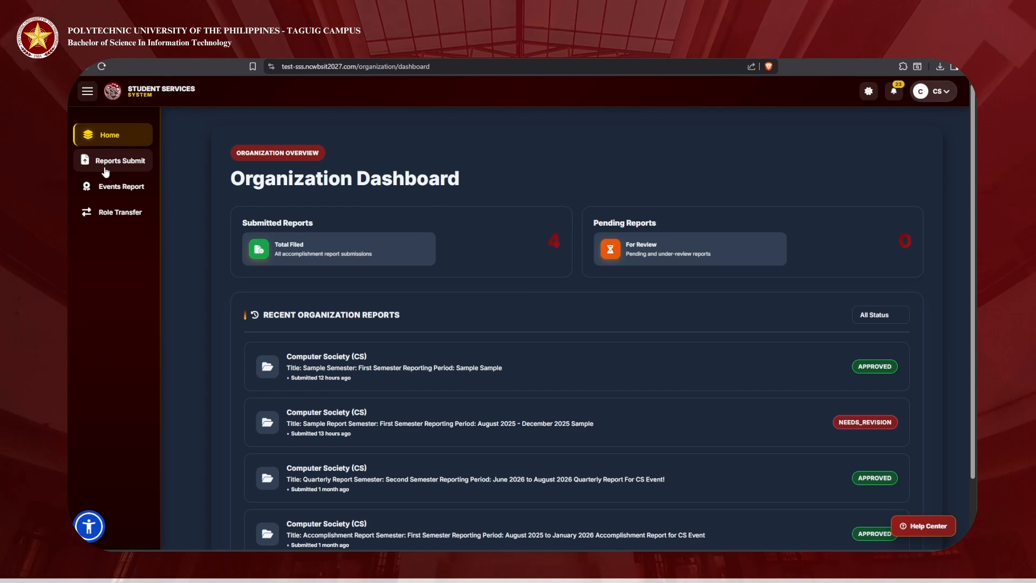
Step: Start a new report for Computer Society (CS), First Semester
{"action": "left_click", "coordinate": [106, 168]}
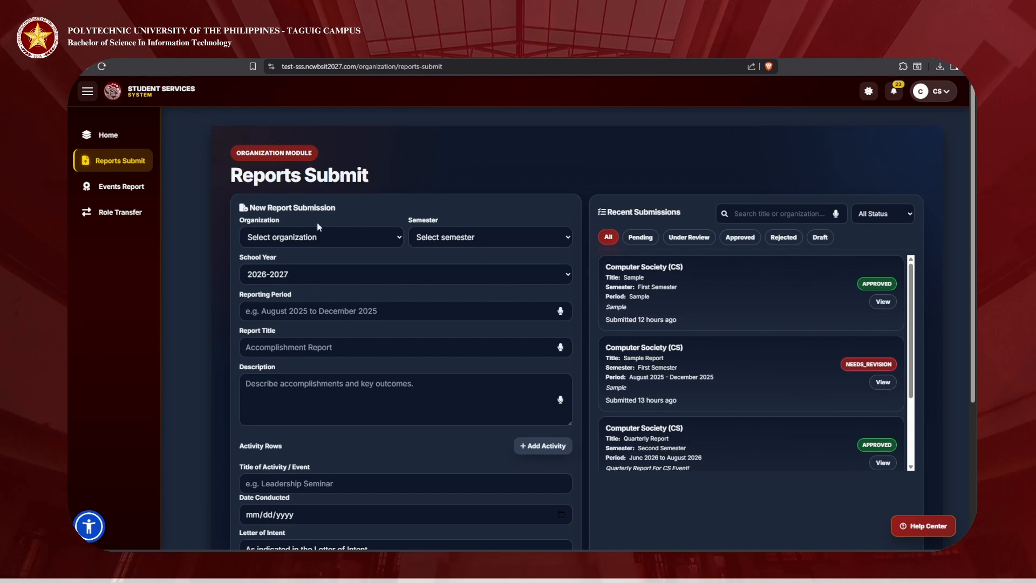
{"action": "left_click", "coordinate": [322, 292]}
{"action": "left_click", "coordinate": [453, 271]}
Step: Fill in period 'Sample', title 'Sample Report' and description 'Sample Descrip'
{"action": "left_click", "coordinate": [348, 319]}
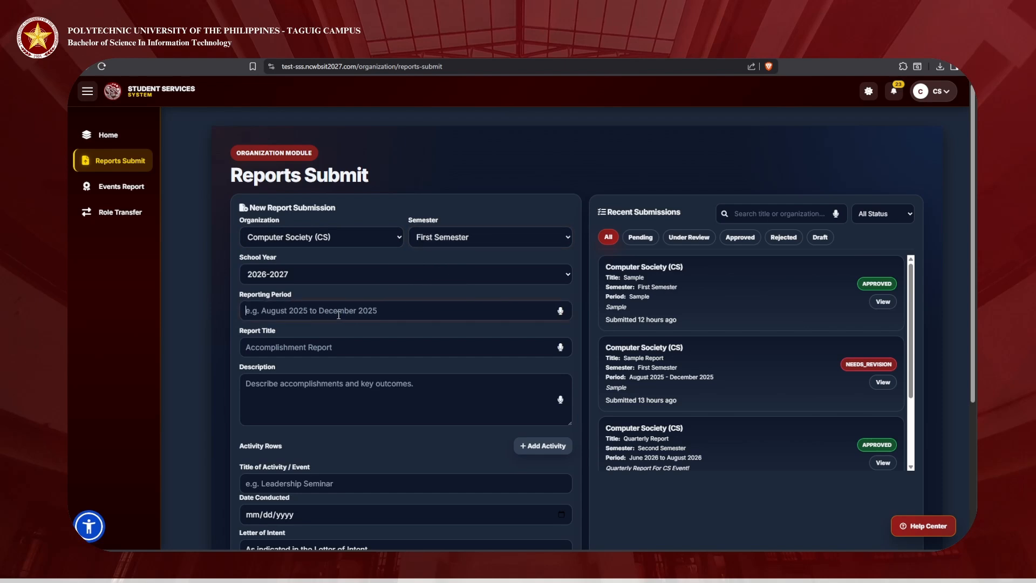
{"action": "type", "text": "Sample"}
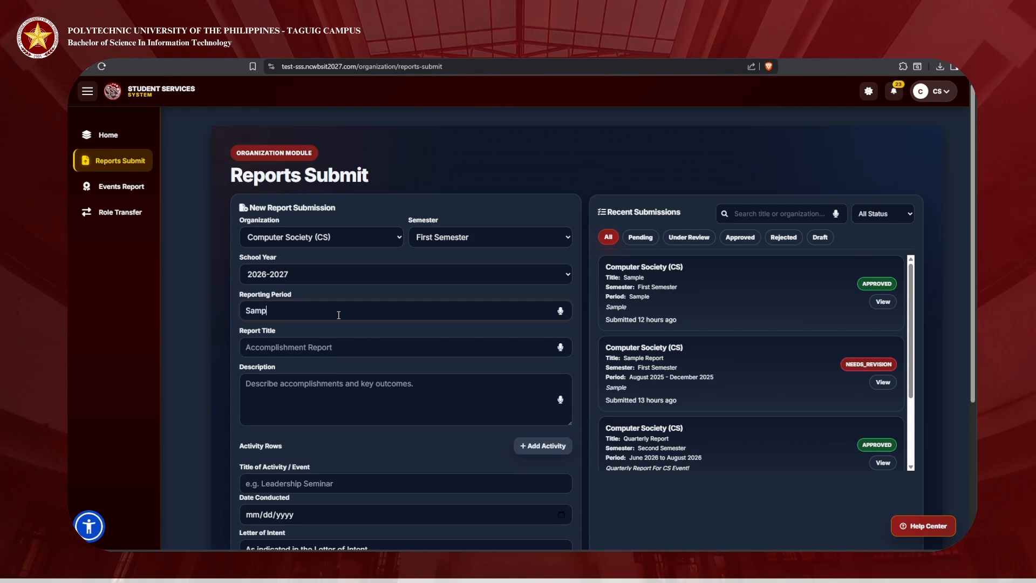
{"action": "left_click", "coordinate": [328, 345]}
{"action": "type", "text": "Sa"}
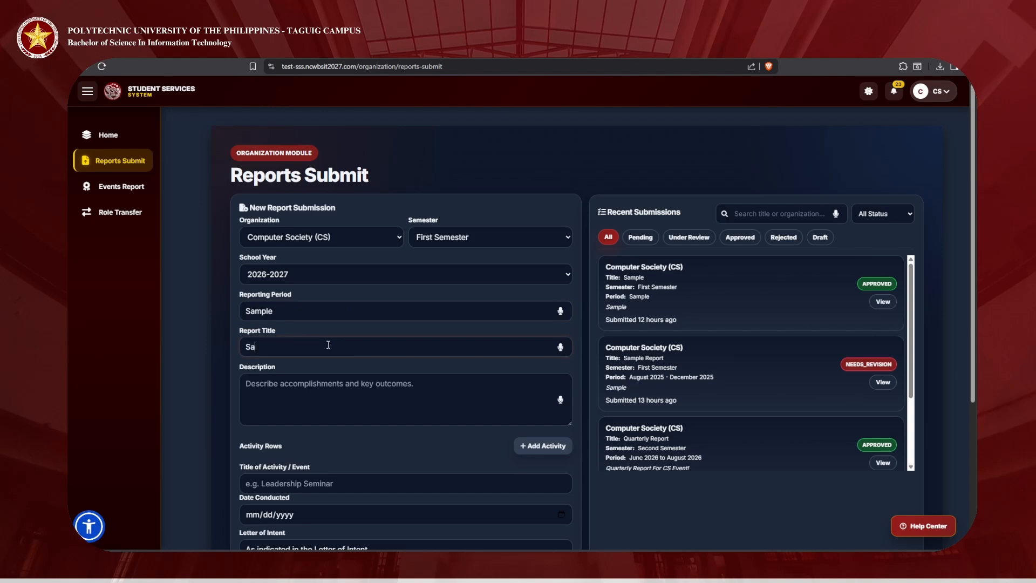
{"action": "type", "text": "mple Report"}
{"action": "scroll", "coordinate": [330, 367], "scroll_direction": "down", "scroll_amount": 3}
{"action": "left_click", "coordinate": [368, 264]}
{"action": "type", "text": "S"}
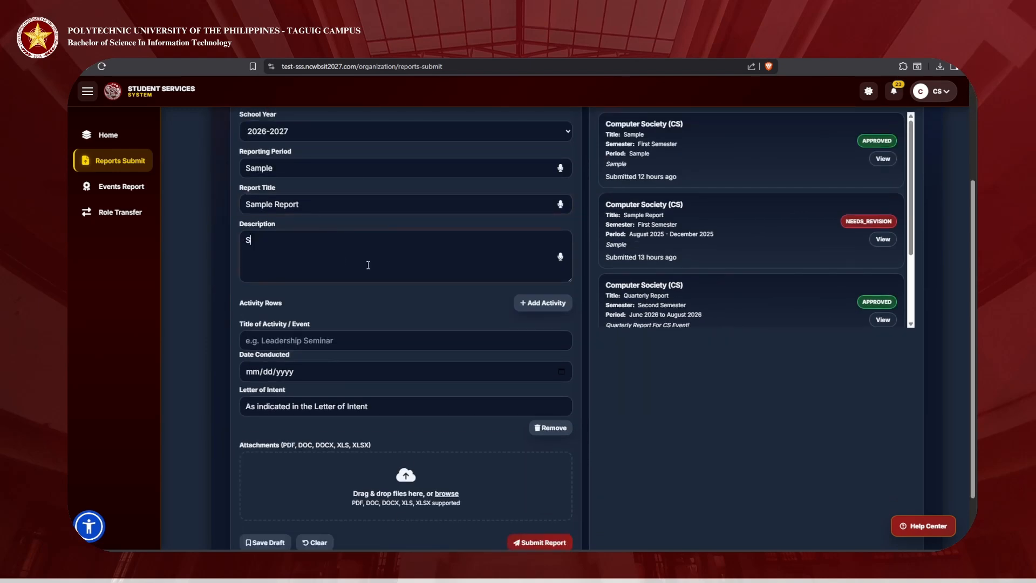
{"action": "type", "text": "ample Descrip"}
{"action": "left_click", "coordinate": [340, 335]}
{"action": "scroll", "coordinate": [286, 280], "scroll_direction": "down", "scroll_amount": 2}
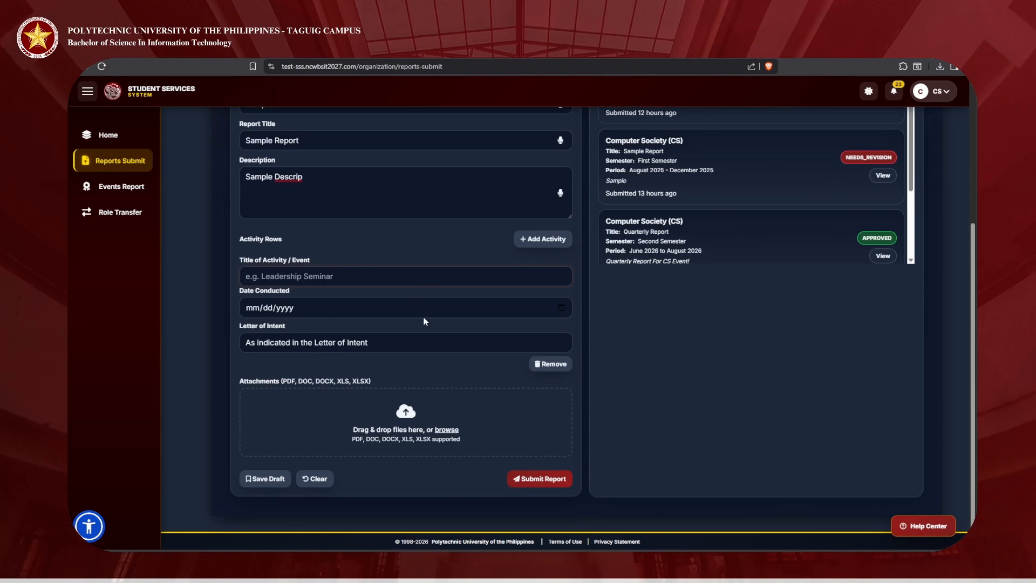
Step: Add an activity row, then remove the extra one so a single row remains
{"action": "left_click", "coordinate": [543, 239]}
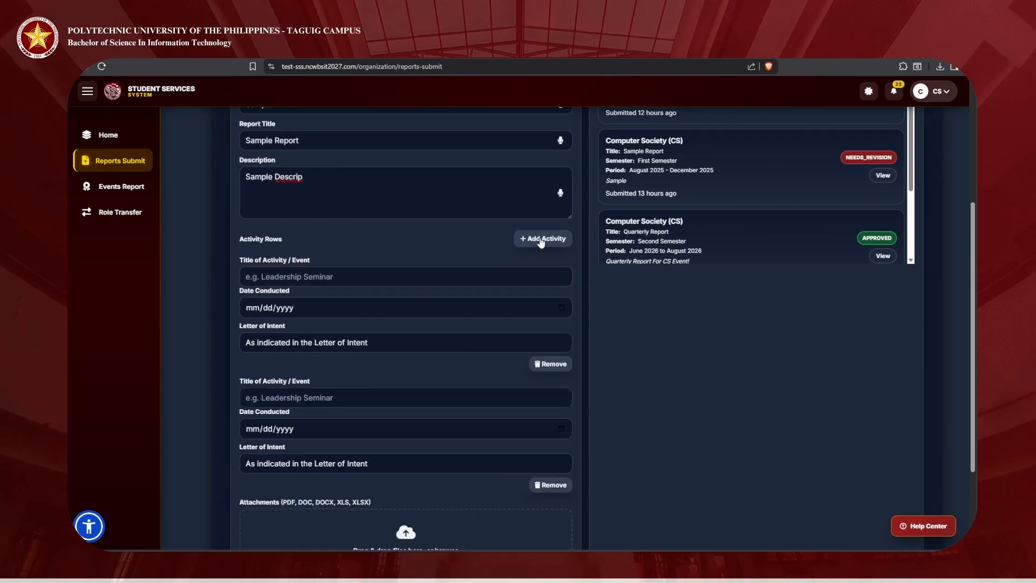
{"action": "scroll", "coordinate": [458, 254], "scroll_direction": "down", "scroll_amount": 3}
{"action": "scroll", "coordinate": [308, 277], "scroll_direction": "up", "scroll_amount": 4}
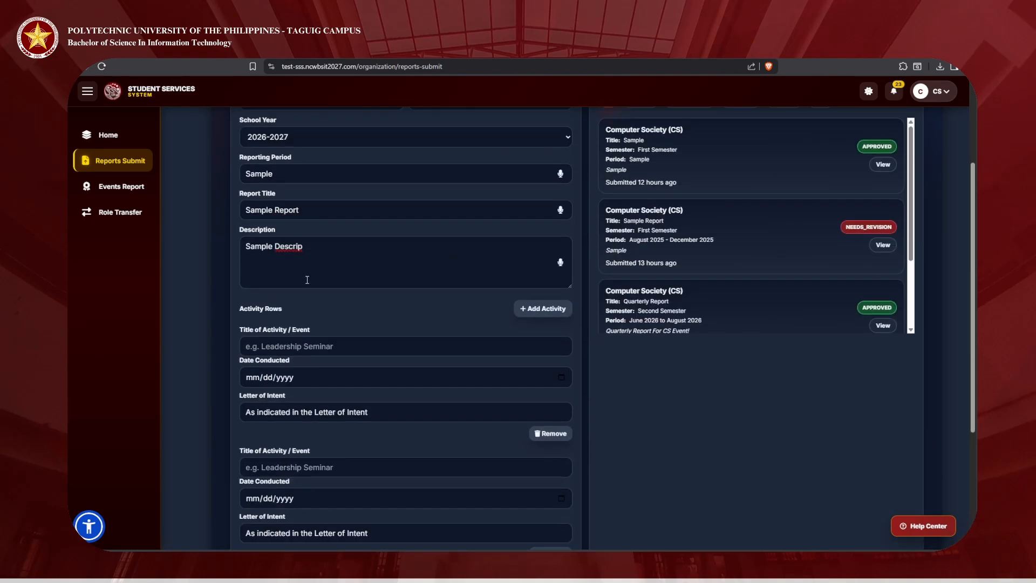
{"action": "scroll", "coordinate": [298, 291], "scroll_direction": "down", "scroll_amount": 3}
{"action": "left_click", "coordinate": [556, 292]}
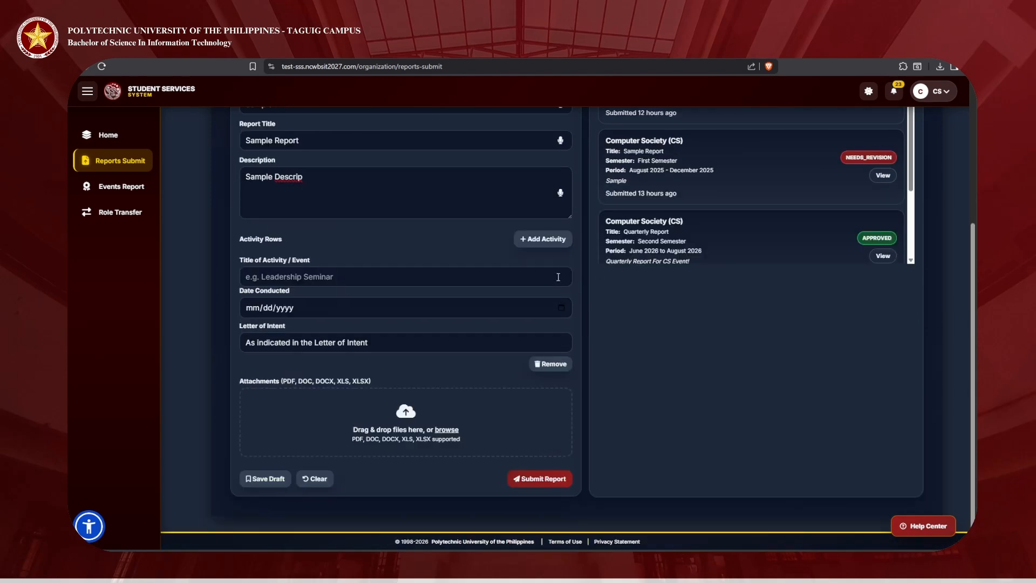
{"action": "left_click", "coordinate": [553, 363]}
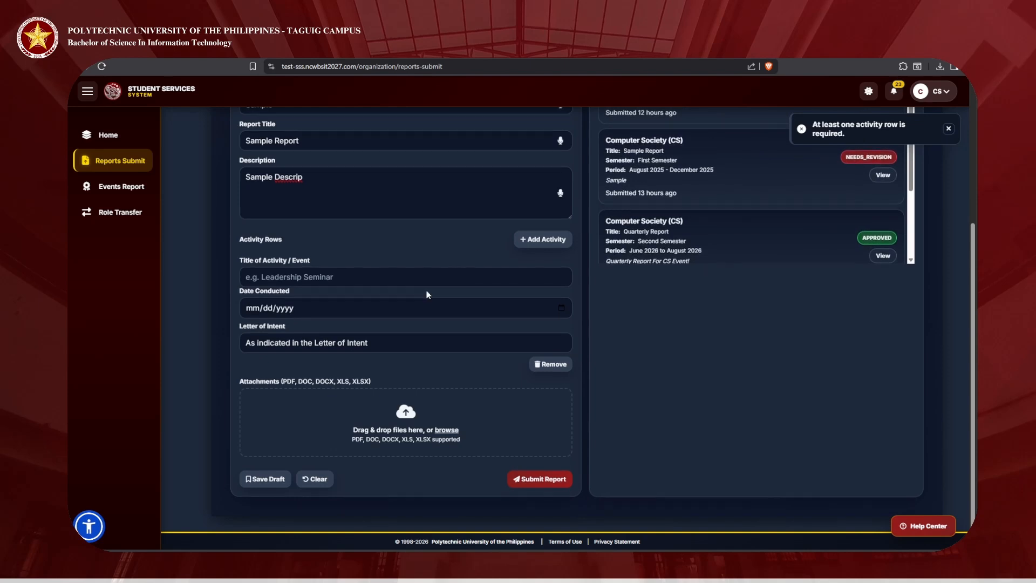
{"action": "left_click", "coordinate": [549, 363]}
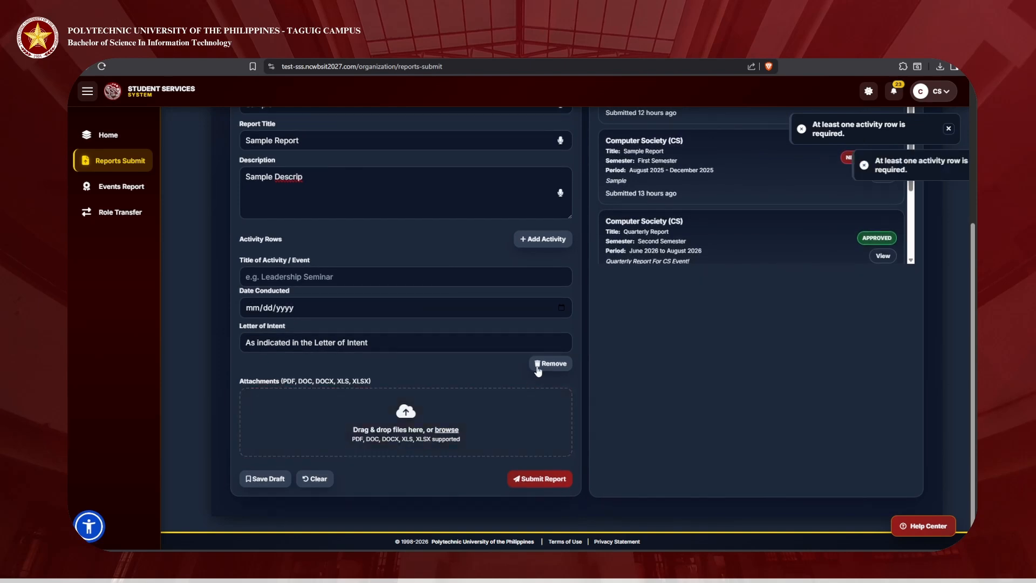
Step: Enter activity 'Sample Seminar' dated 06/17/2026 and attach file-sample_100kB.doc
{"action": "left_click", "coordinate": [286, 269]}
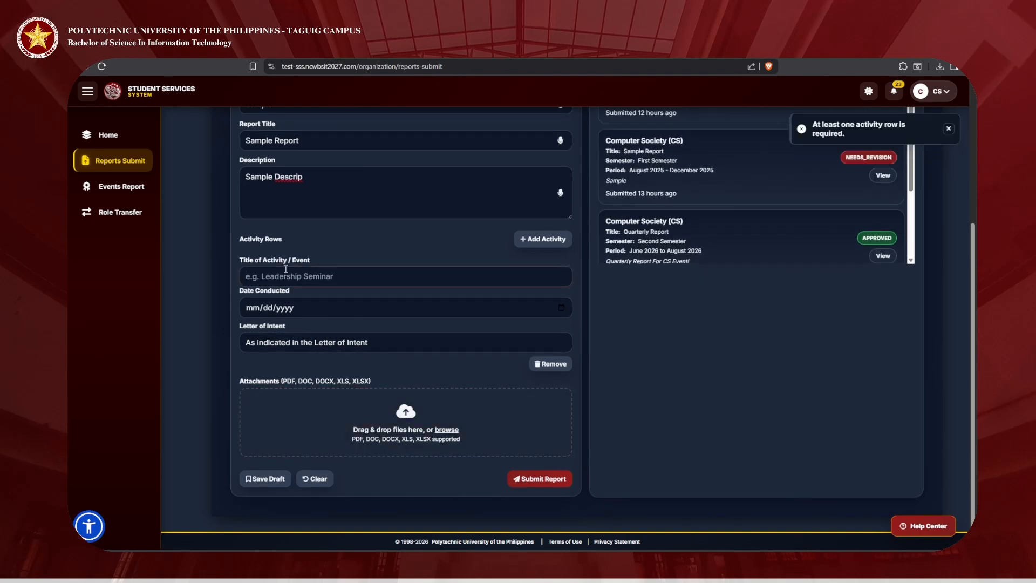
{"action": "type", "text": "Sample Se"}
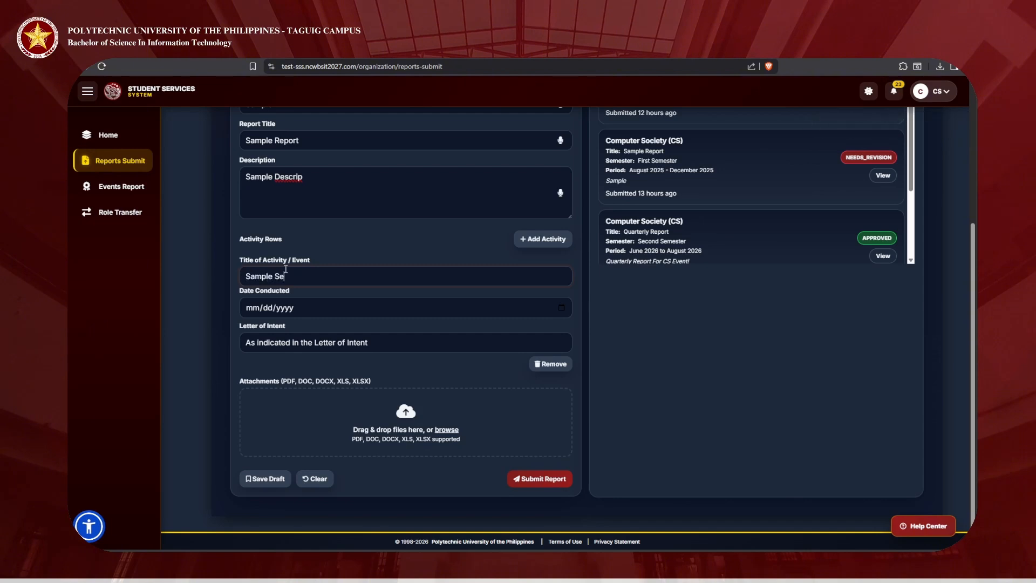
{"action": "type", "text": "minar"}
{"action": "left_click", "coordinate": [292, 397]}
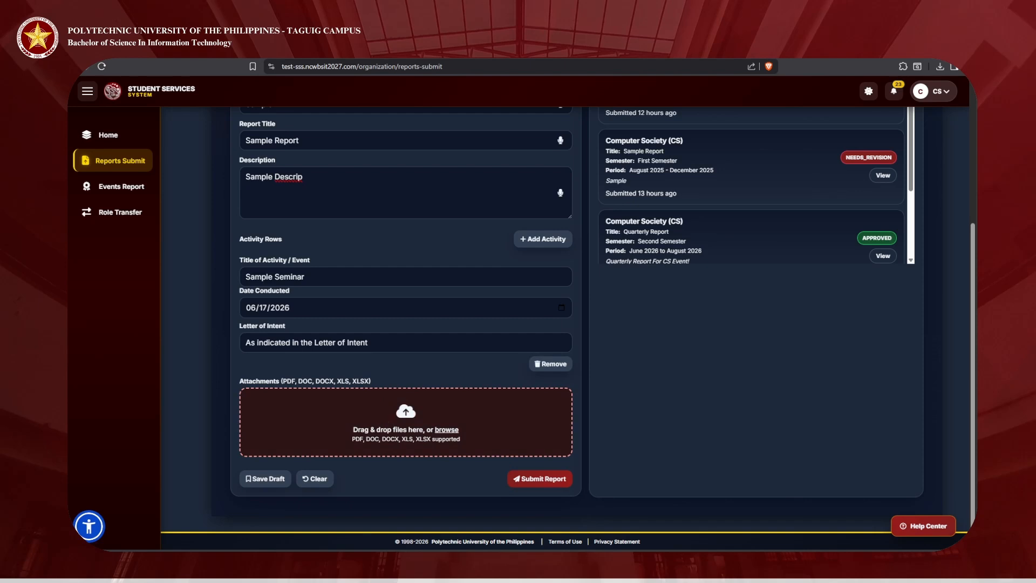
{"action": "left_click", "coordinate": [546, 370]}
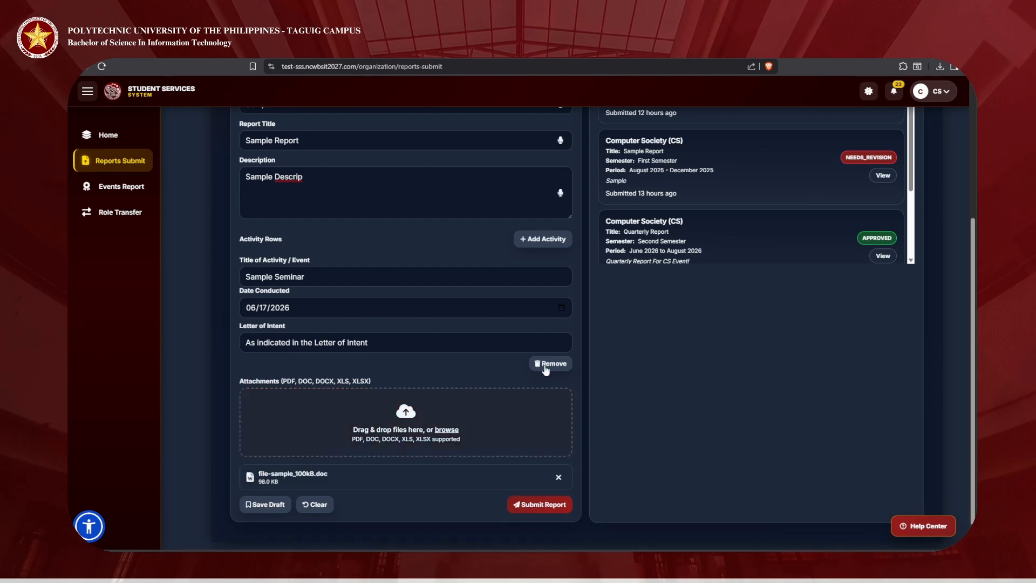
{"action": "scroll", "coordinate": [456, 160], "scroll_direction": "up", "scroll_amount": 2}
{"action": "scroll", "coordinate": [425, 277], "scroll_direction": "down", "scroll_amount": 3}
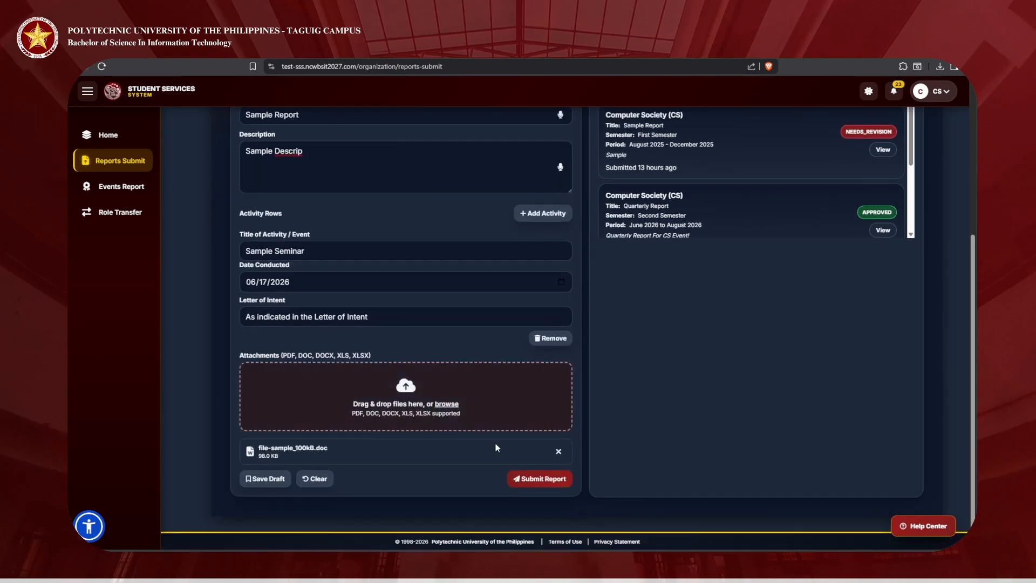
Step: Submit the Sample Report and check it tops Recent Submissions as Pending
{"action": "left_click", "coordinate": [539, 482]}
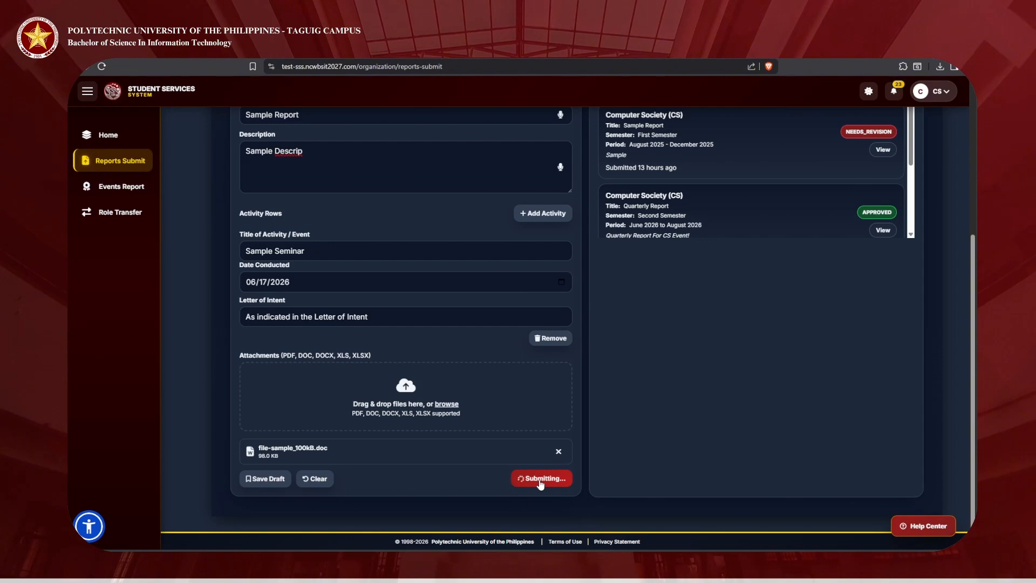
{"action": "scroll", "coordinate": [671, 461], "scroll_direction": "up", "scroll_amount": 2}
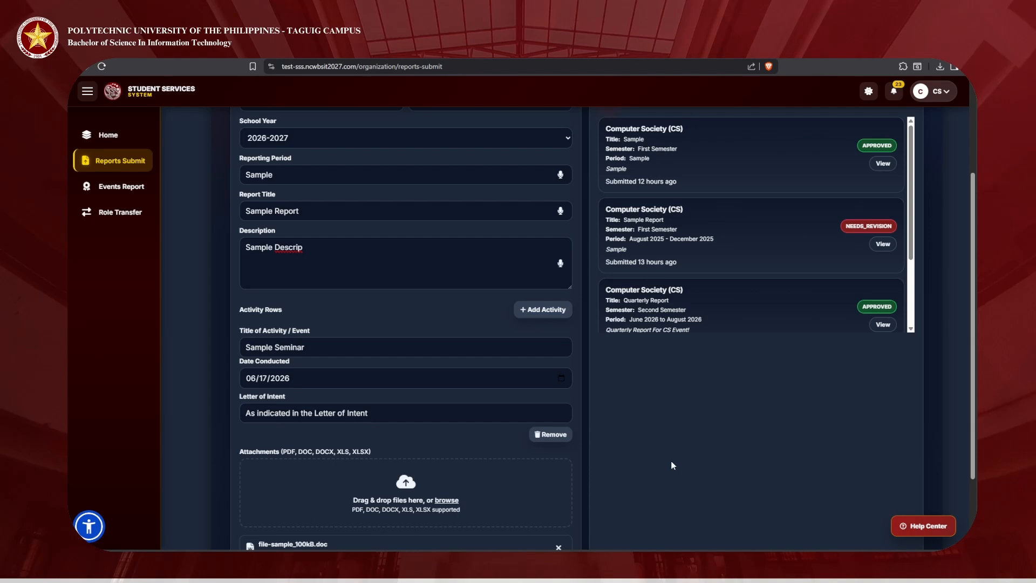
{"action": "scroll", "coordinate": [672, 465], "scroll_direction": "down", "scroll_amount": 2}
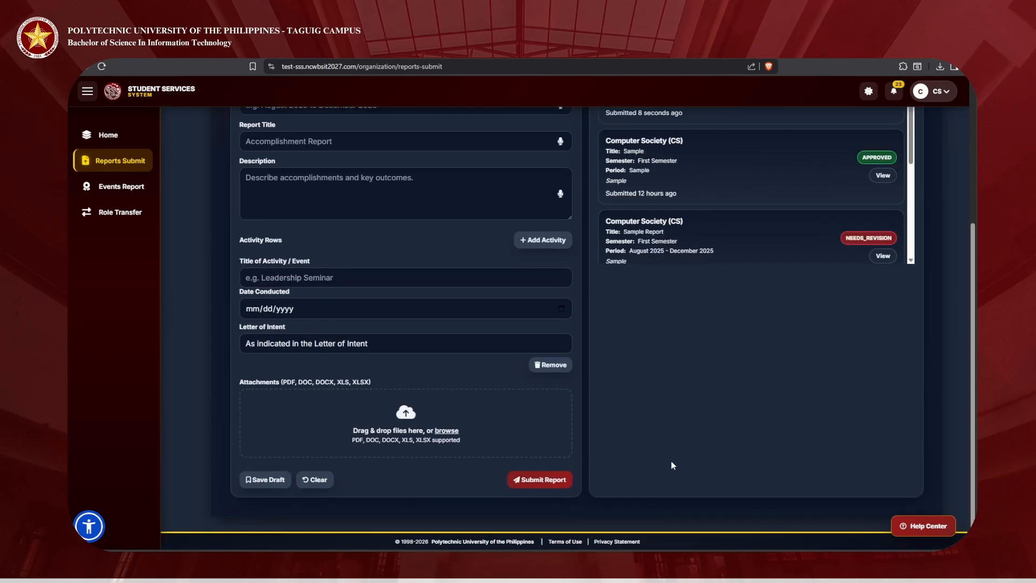
{"action": "scroll", "coordinate": [673, 465], "scroll_direction": "up", "scroll_amount": 4}
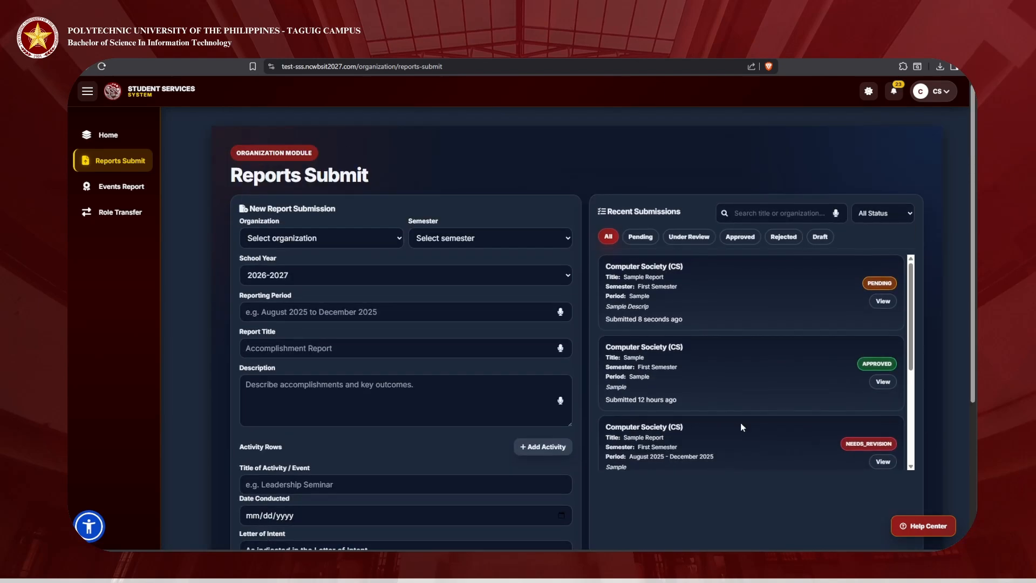
Step: View and close the Sample Report details, confirming its status now reads Approved
{"action": "left_click", "coordinate": [885, 298]}
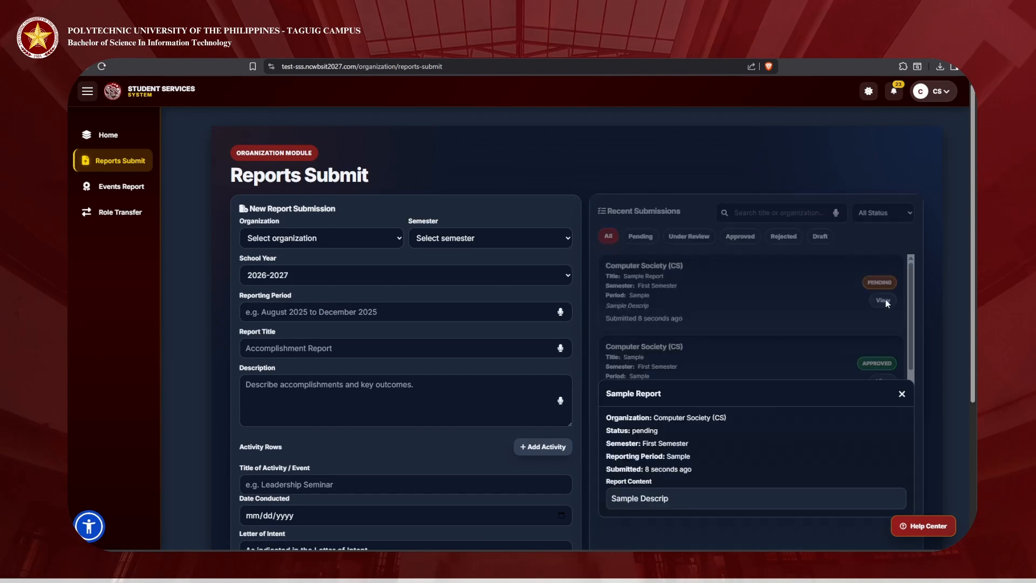
{"action": "scroll", "coordinate": [691, 484], "scroll_direction": "down", "scroll_amount": 3}
{"action": "scroll", "coordinate": [864, 367], "scroll_direction": "up", "scroll_amount": 3}
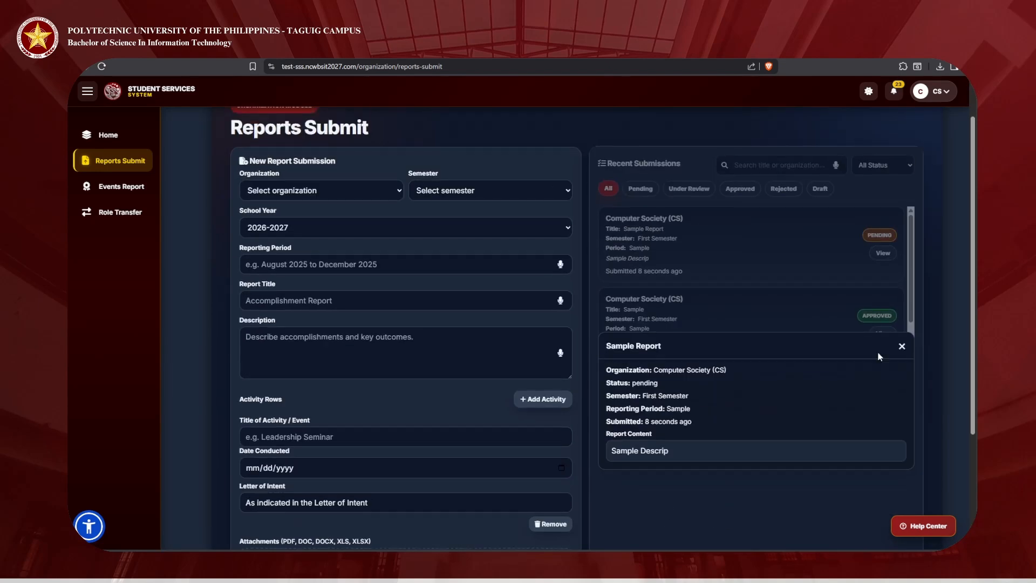
{"action": "left_click", "coordinate": [900, 342]}
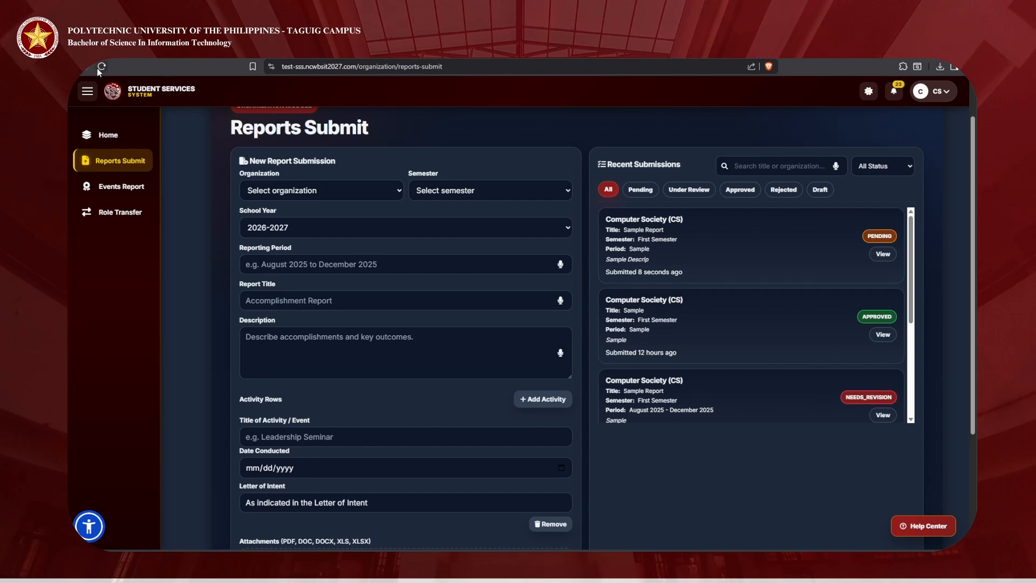
{"action": "left_click", "coordinate": [882, 252]}
{"action": "left_click", "coordinate": [765, 267]}
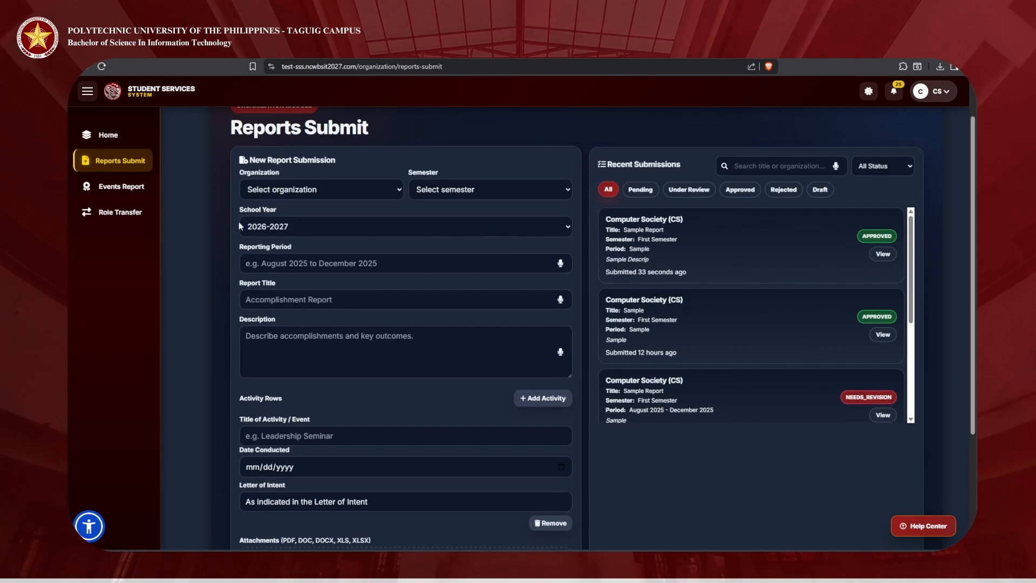
Step: On the Events page, enter 'Sample' as award name, certifying body and venue
{"action": "left_click", "coordinate": [126, 192]}
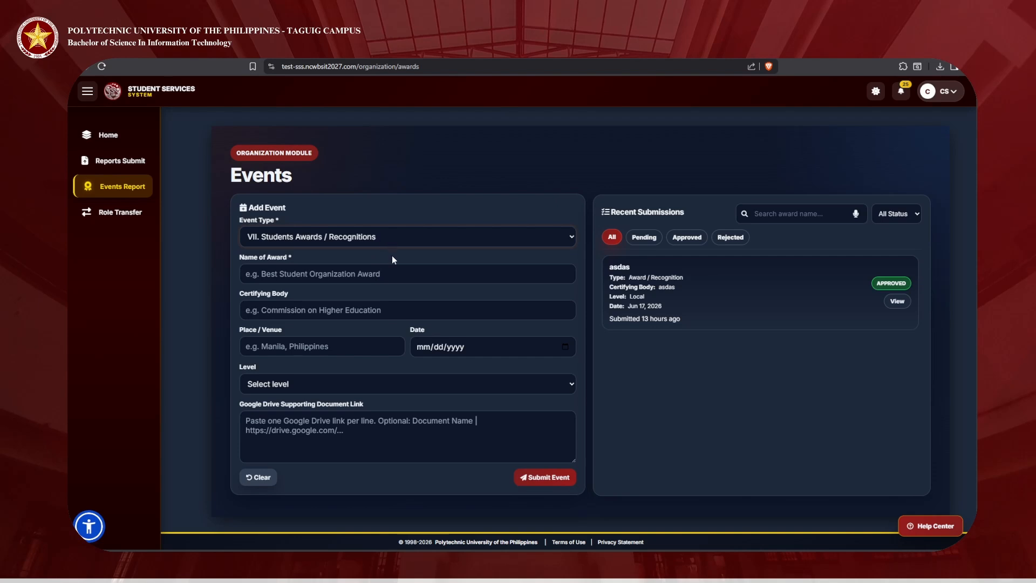
{"action": "left_click", "coordinate": [356, 274]}
{"action": "type", "text": "Sample"}
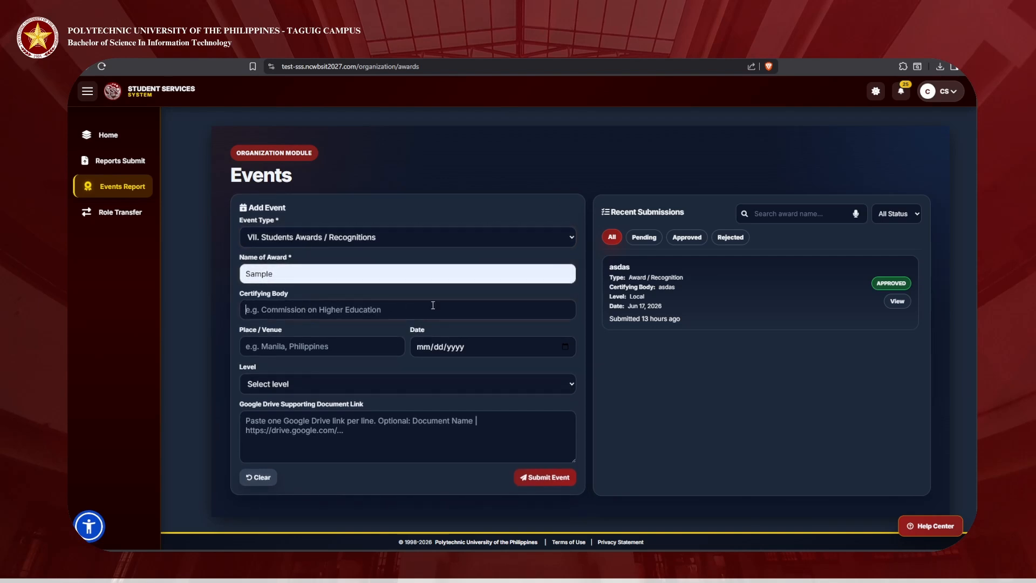
{"action": "left_click", "coordinate": [306, 309]}
{"action": "left_click", "coordinate": [310, 330]}
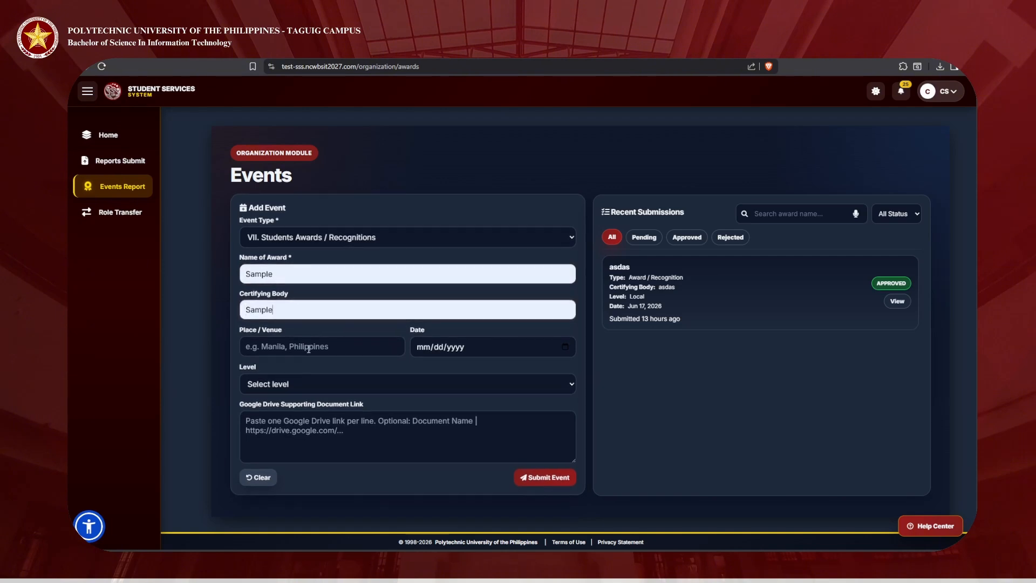
{"action": "left_click", "coordinate": [322, 346]}
{"action": "left_click", "coordinate": [342, 365]}
Step: Set the event date to 06/17/2026 and the award level to Local
{"action": "left_click", "coordinate": [541, 354]}
{"action": "left_click", "coordinate": [566, 346]}
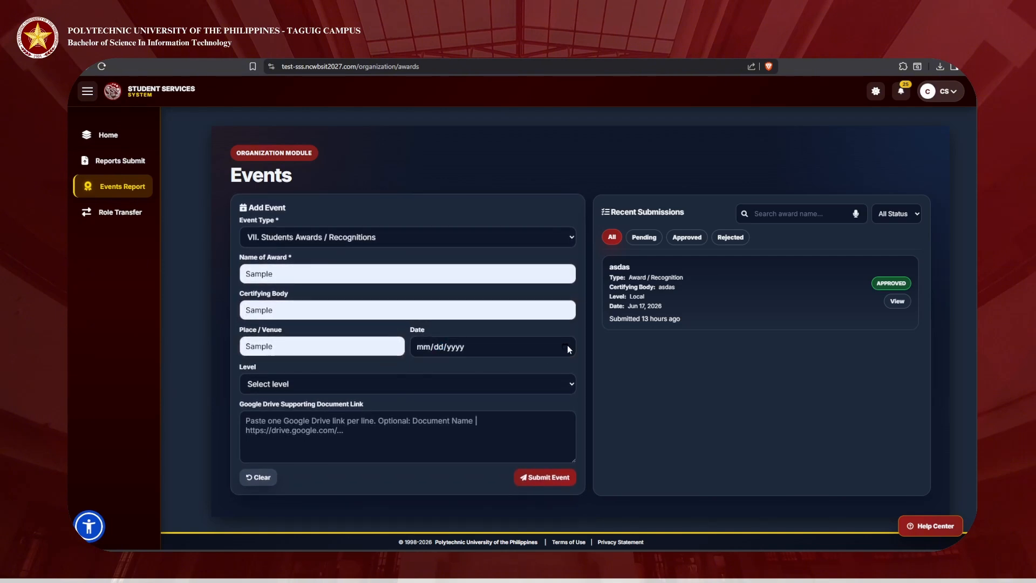
{"action": "left_click", "coordinate": [460, 429]}
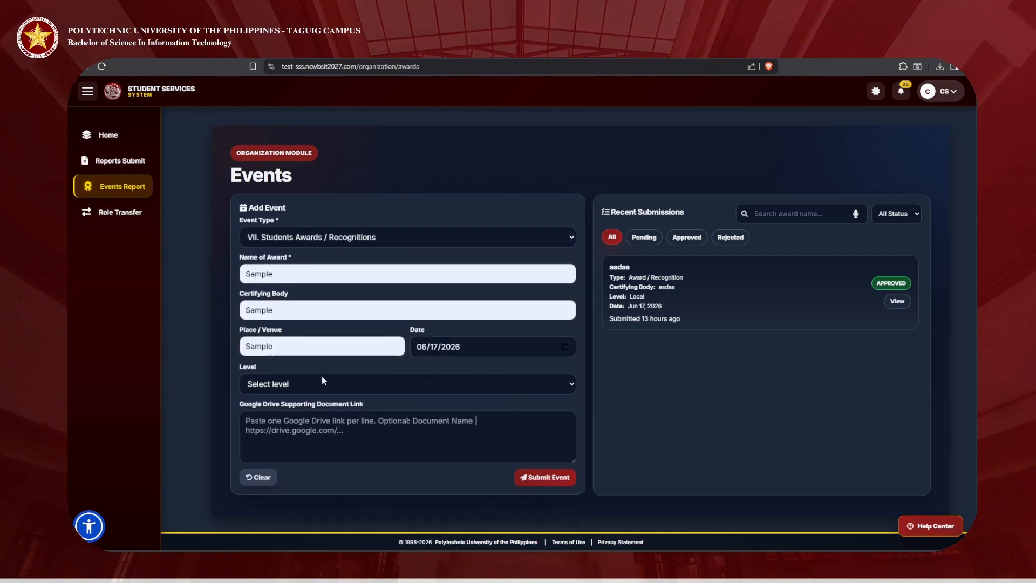
{"action": "left_click", "coordinate": [305, 416]}
{"action": "left_click", "coordinate": [305, 424]}
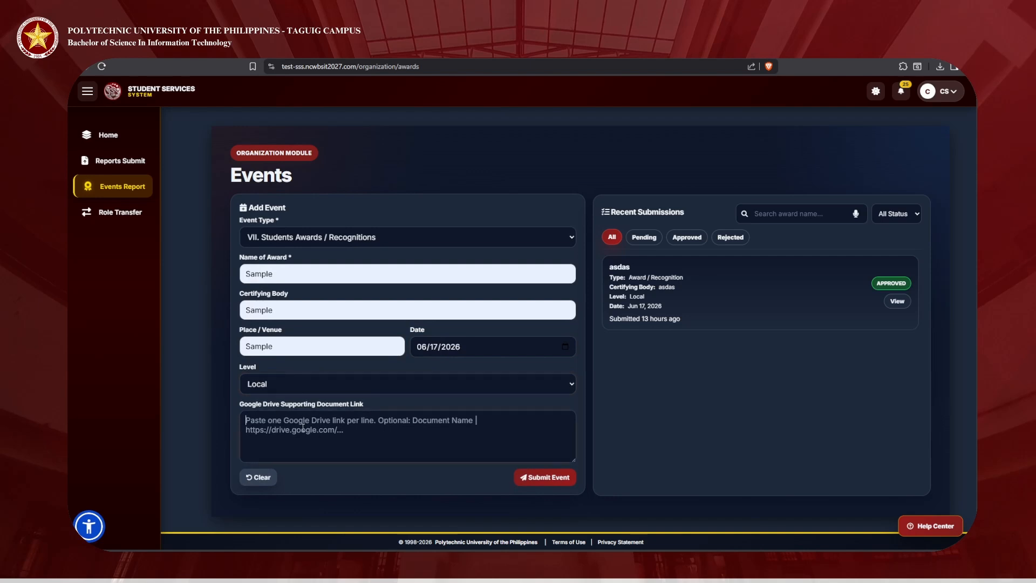
Step: Enter 'asdasd' as the Drive link, read the format warning, and select the invalid text
{"action": "type", "text": "asdasd"}
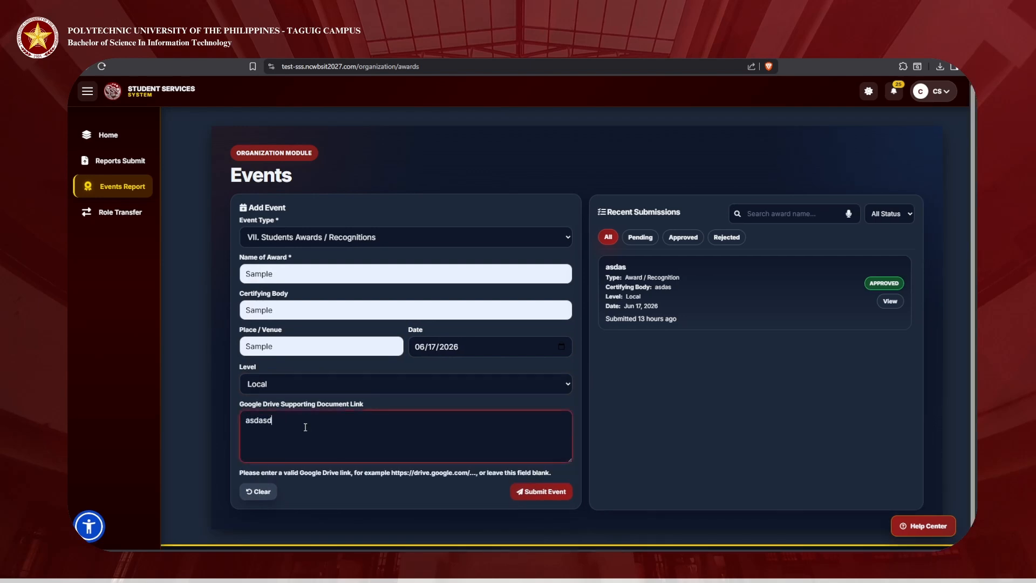
{"action": "left_click_drag", "start_coordinate": [278, 473], "coordinate": [423, 475]}
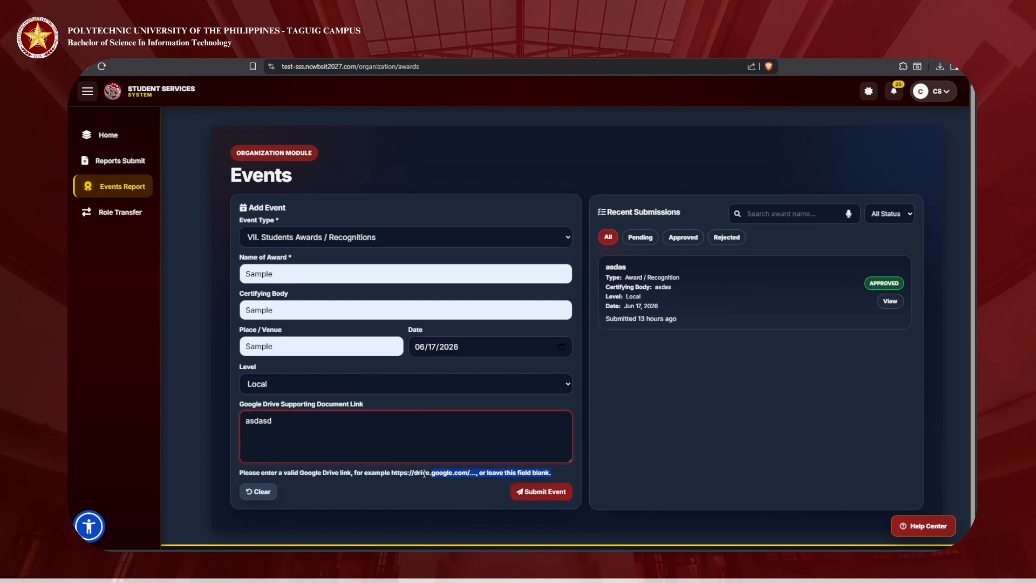
{"action": "left_click", "coordinate": [376, 427]}
{"action": "key", "text": "ctrl+a"}
Step: Replace the link with the copied Google Drive URL and submit the Sample award
{"action": "key", "text": "alt+Tab"}
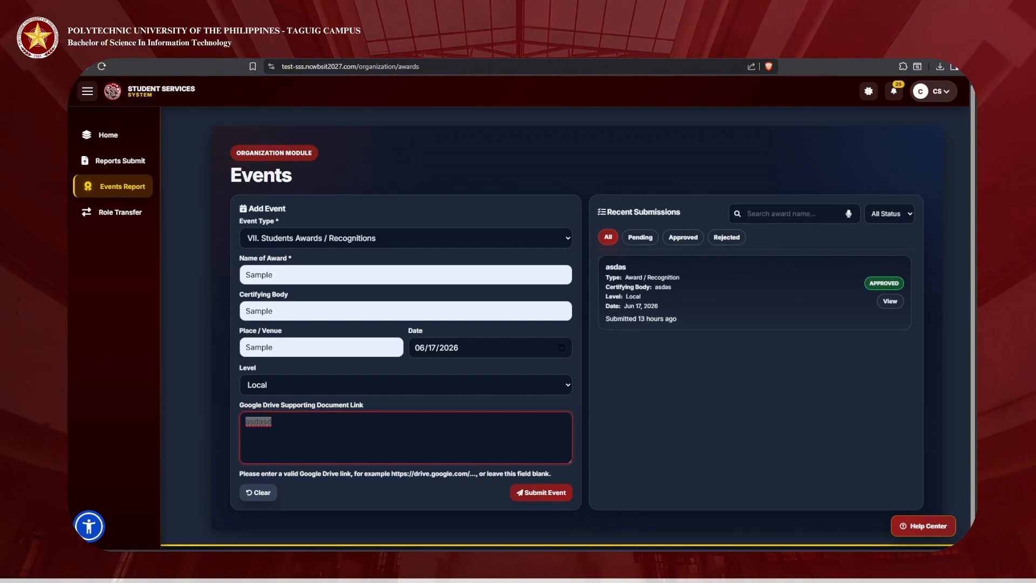
{"action": "key", "text": "ctrl+t"}
{"action": "type", "text": "drive"}
{"action": "key", "text": "Return"}
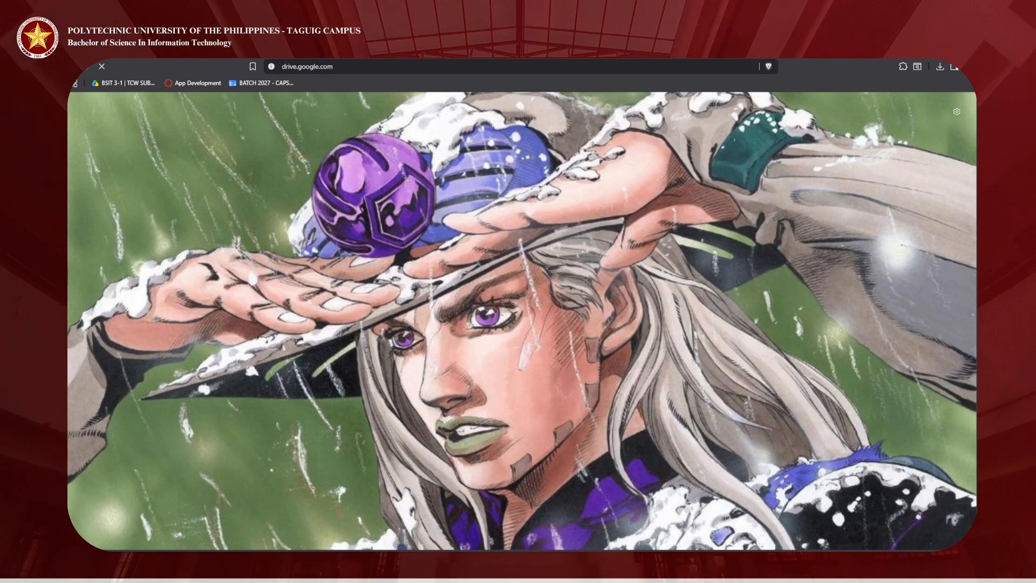
{"action": "left_click", "coordinate": [336, 67]}
{"action": "key", "text": "ctrl+c"}
{"action": "key", "text": "ctrl+w"}
{"action": "key", "text": "ctrl+v"}
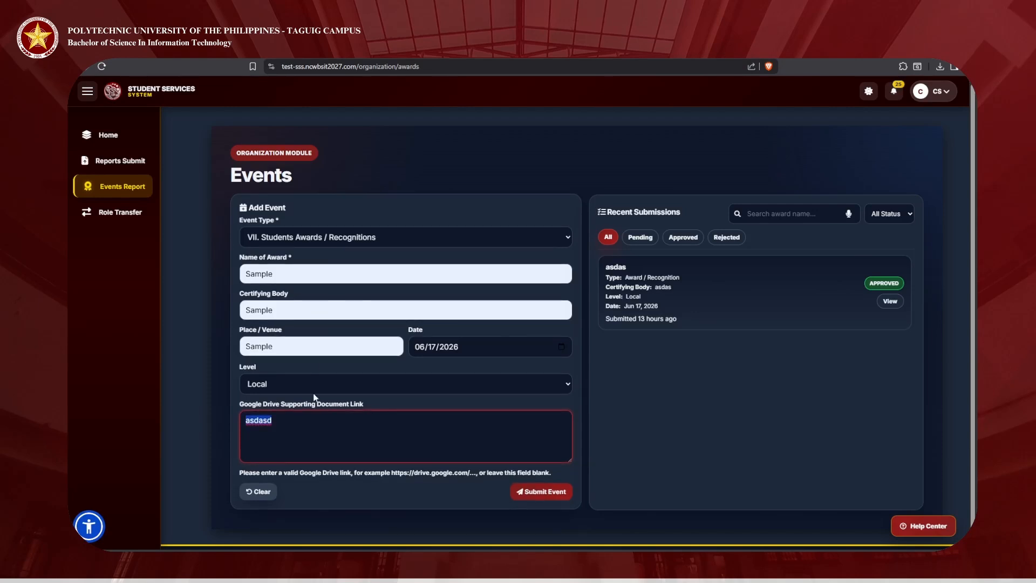
{"action": "left_click", "coordinate": [553, 479]}
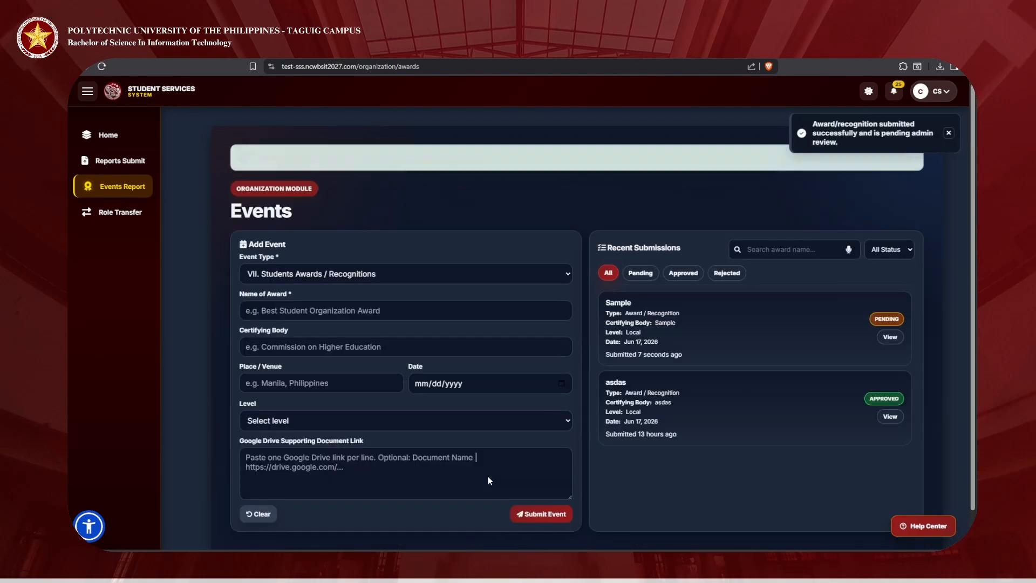
Step: View the Sample award's details, return to Events, and confirm it shows Approved
{"action": "left_click", "coordinate": [889, 335]}
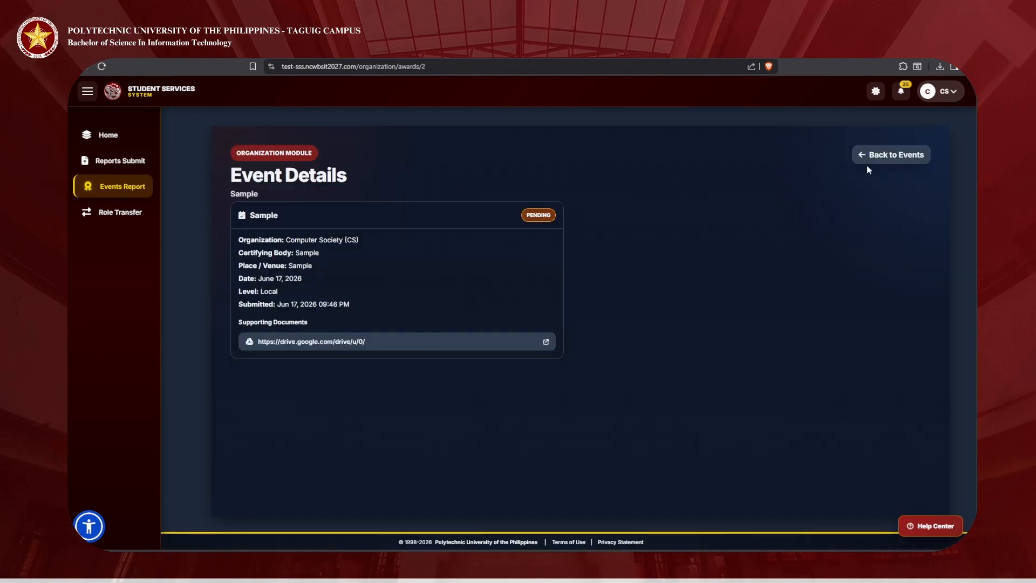
{"action": "left_click", "coordinate": [885, 156]}
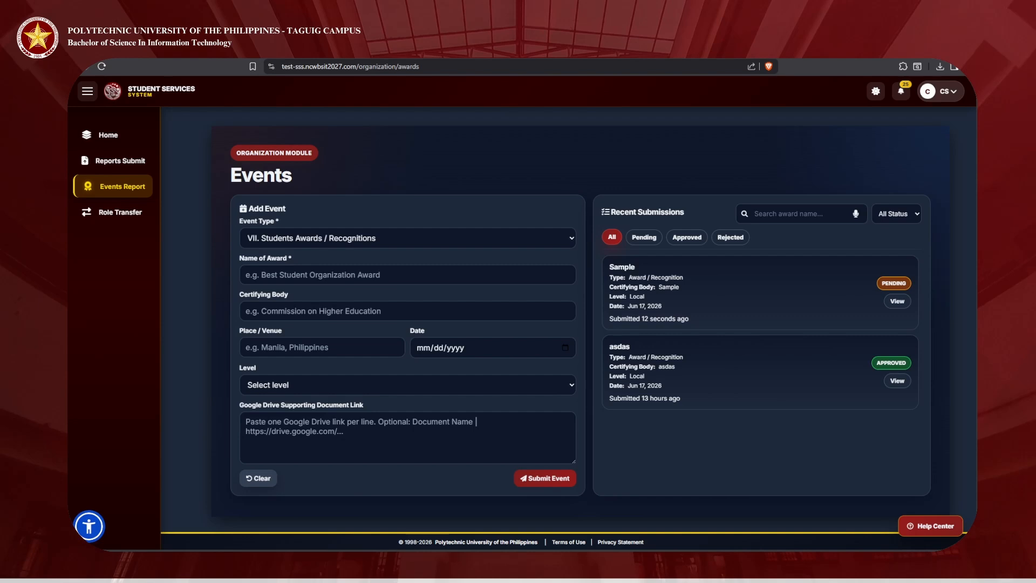
{"action": "left_click", "coordinate": [901, 91]}
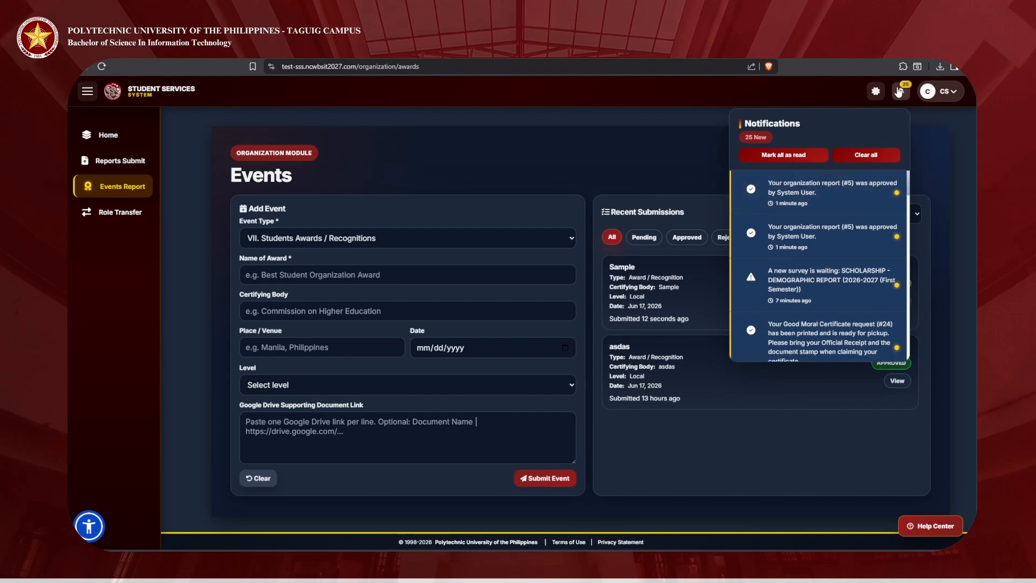
{"action": "left_click", "coordinate": [893, 93]}
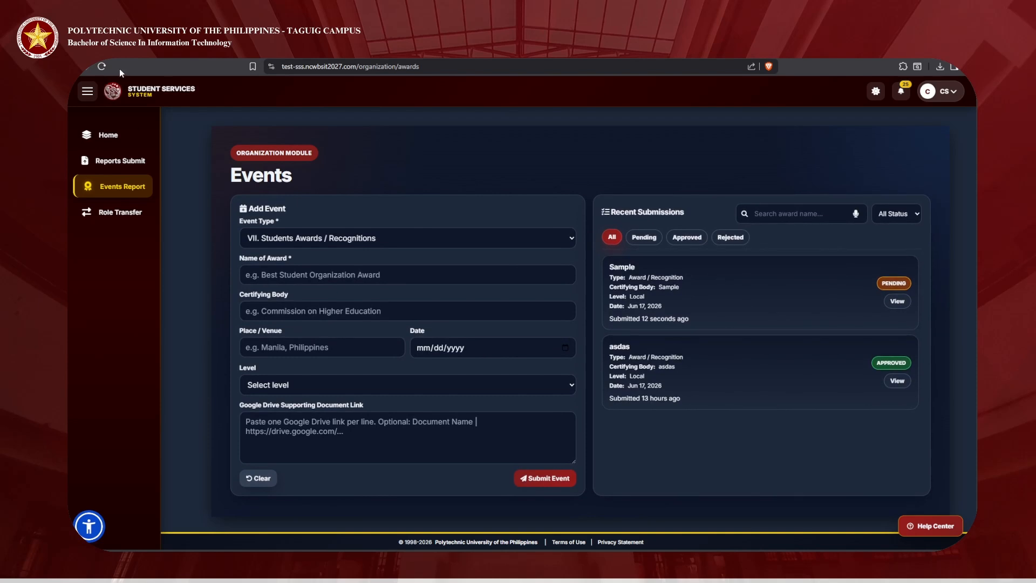
{"action": "left_click_drag", "start_coordinate": [694, 320], "coordinate": [623, 300]}
{"action": "left_click", "coordinate": [622, 300]}
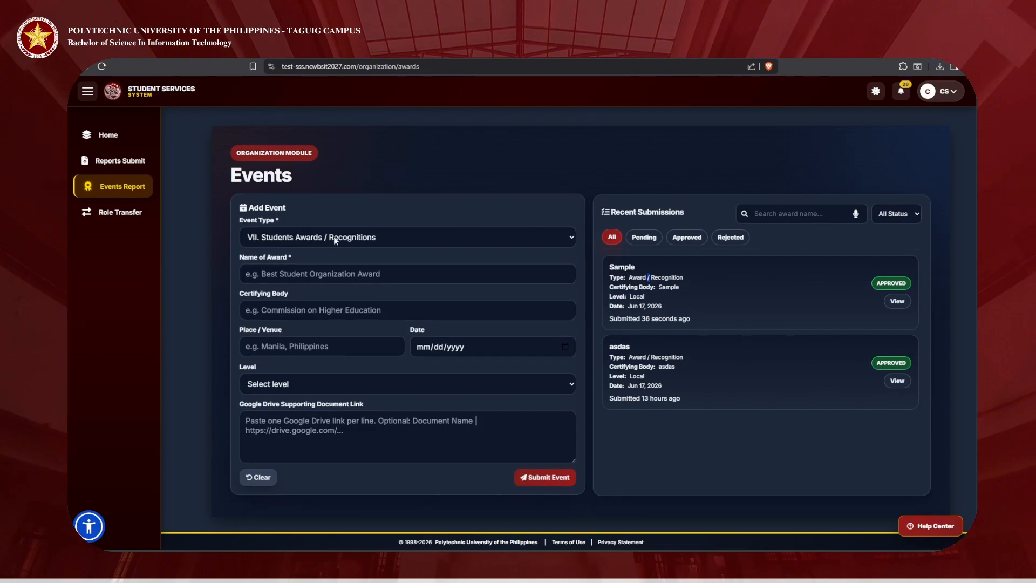
Step: Request a Computer Society leadership transfer to a chosen successor with the note 'pass'
{"action": "left_click", "coordinate": [121, 215]}
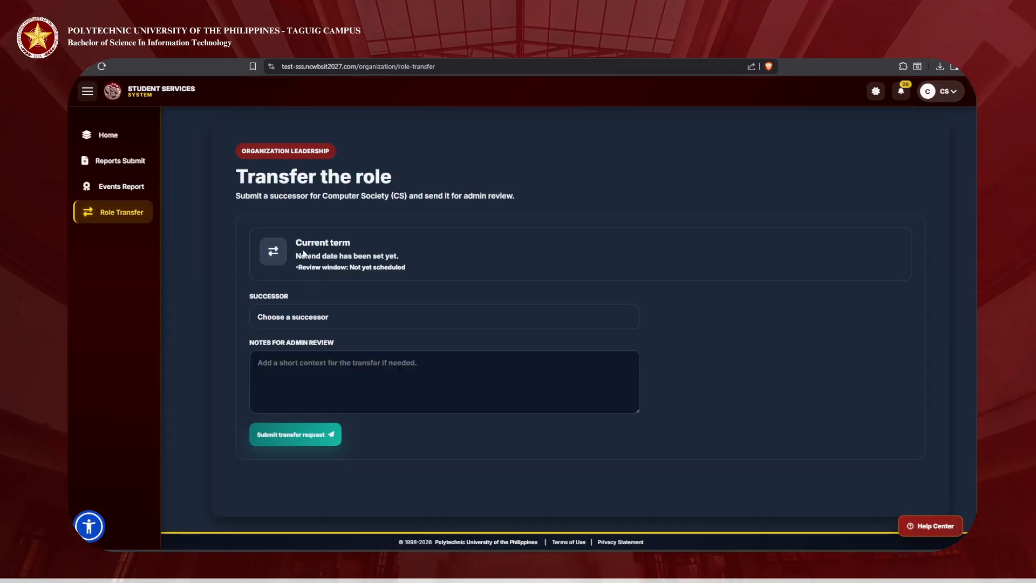
{"action": "left_click_drag", "start_coordinate": [295, 242], "coordinate": [421, 266]}
{"action": "left_click", "coordinate": [422, 266]}
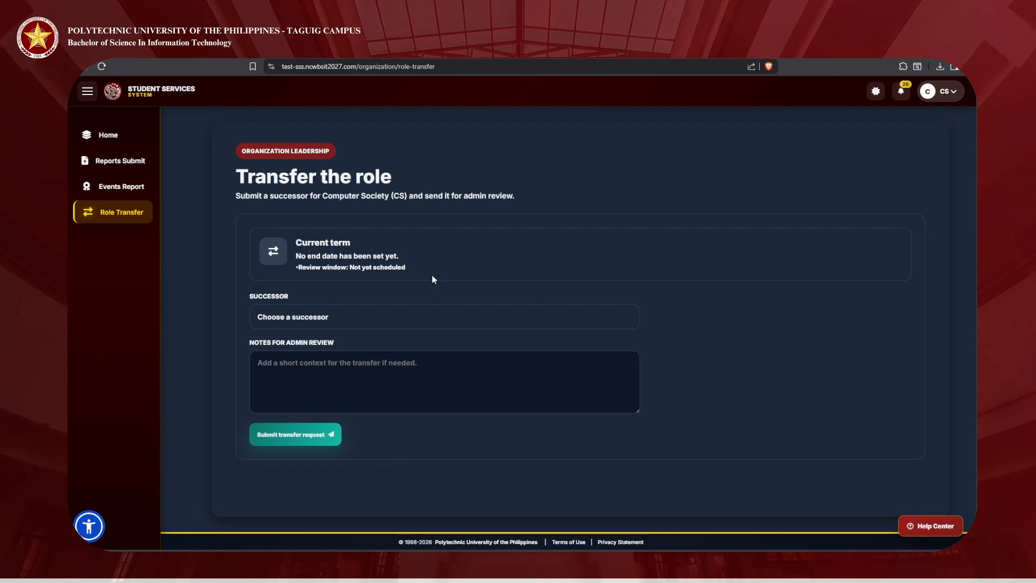
{"action": "left_click", "coordinate": [431, 317]}
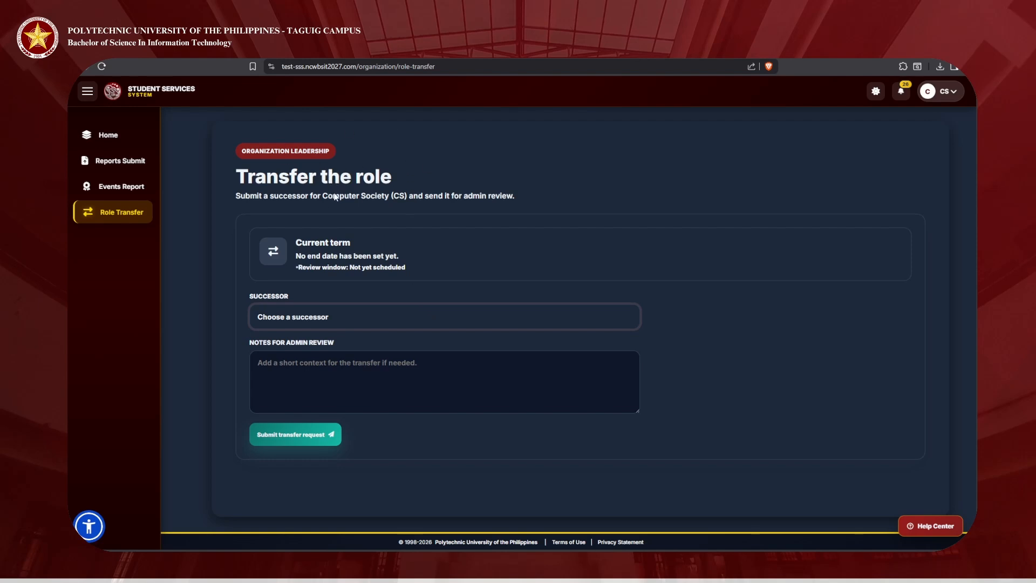
{"action": "left_click", "coordinate": [334, 291]}
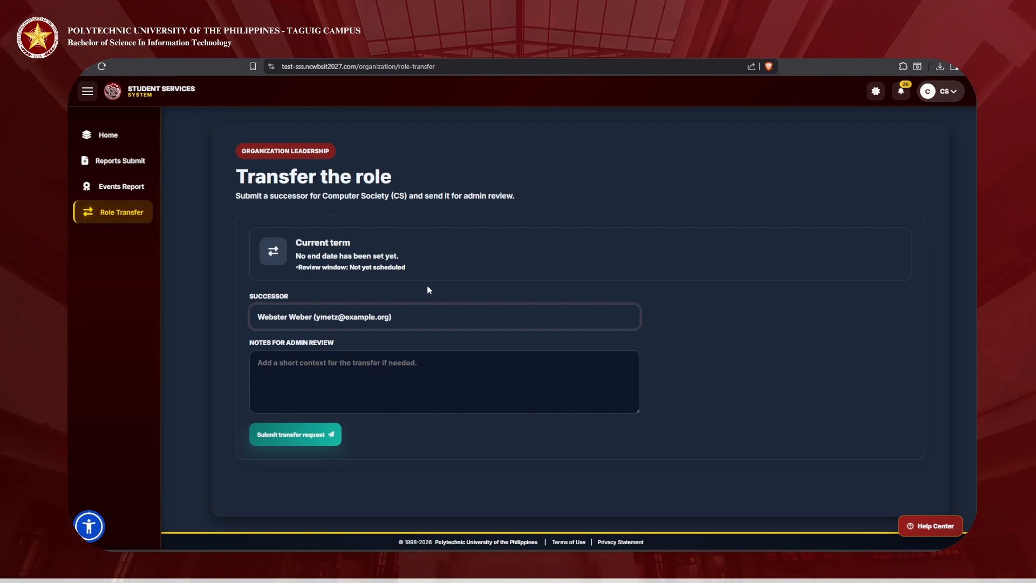
{"action": "key", "text": "Down"}
{"action": "left_click", "coordinate": [373, 377]}
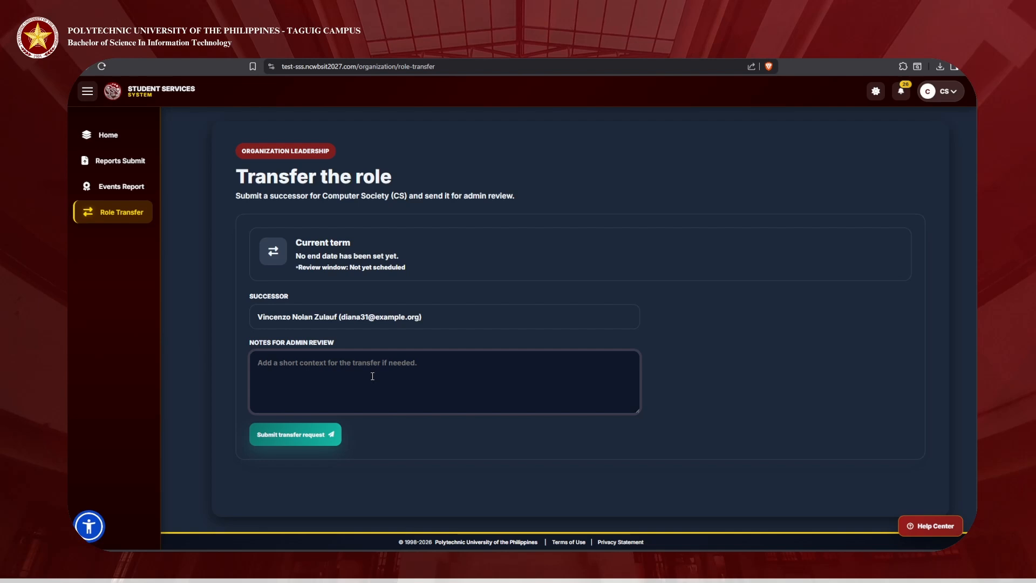
{"action": "type", "text": "pass"}
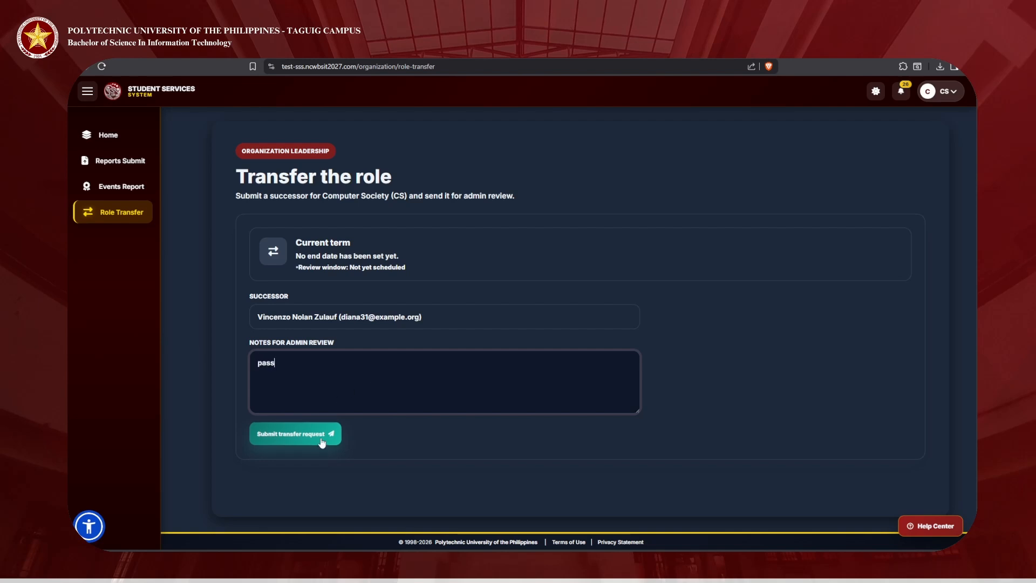
{"action": "left_click", "coordinate": [319, 434]}
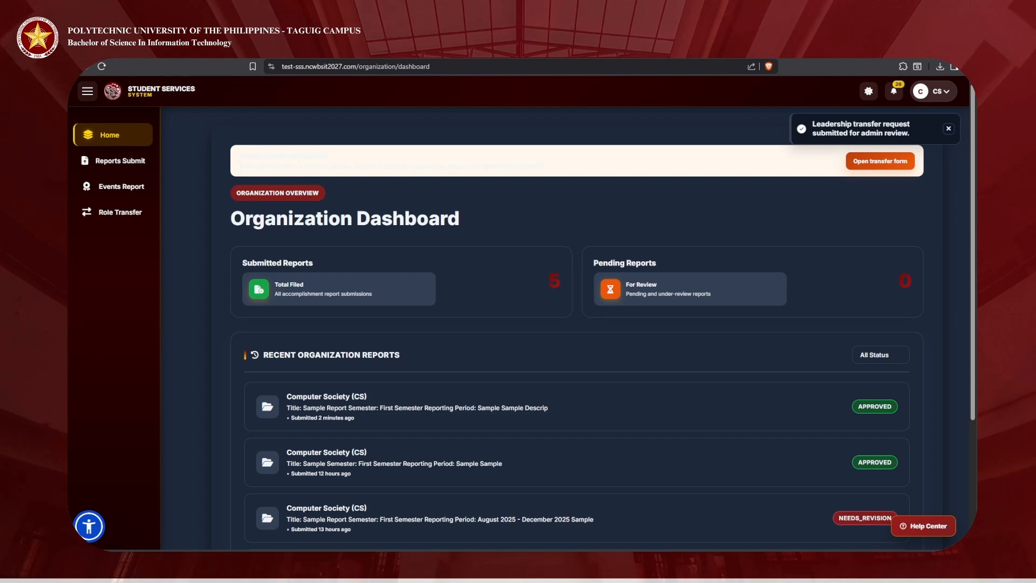
{"action": "left_click", "coordinate": [132, 216]}
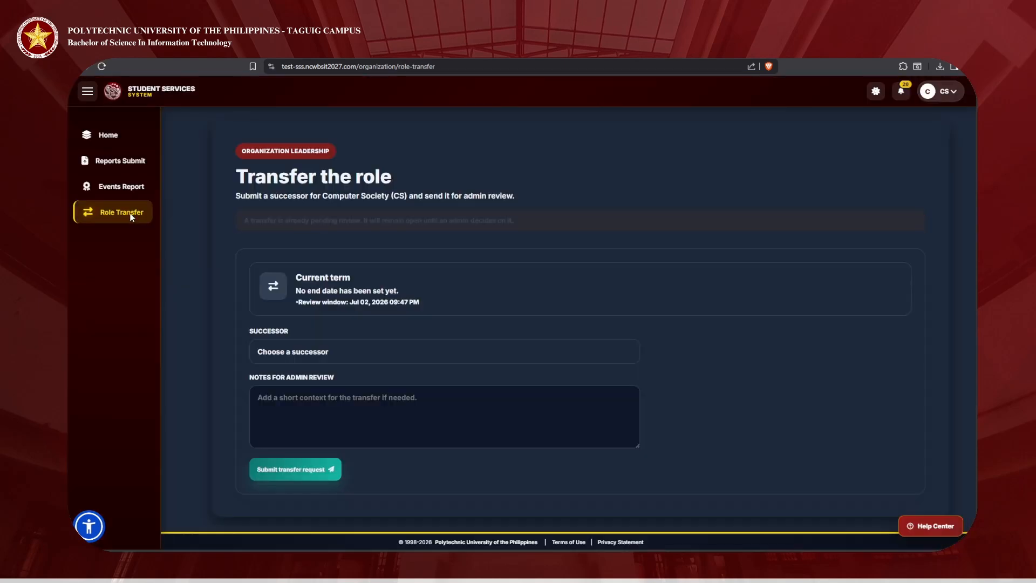
{"action": "left_click", "coordinate": [113, 148]}
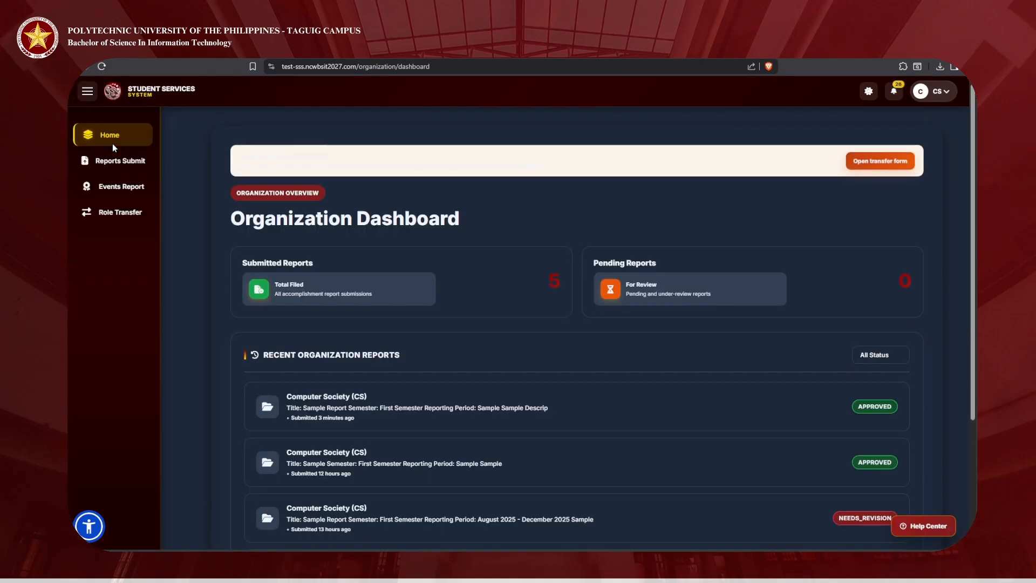